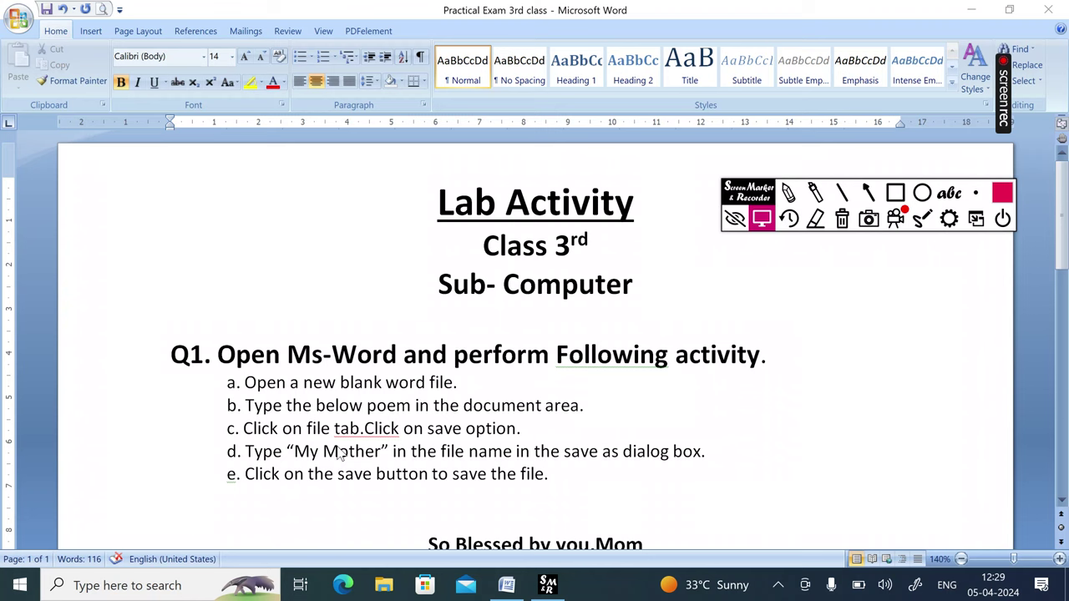
Launch Microsoft Office Word 2007 from the Start menu's Microsoft Office folder.
scroll(341, 454, "down", 3)
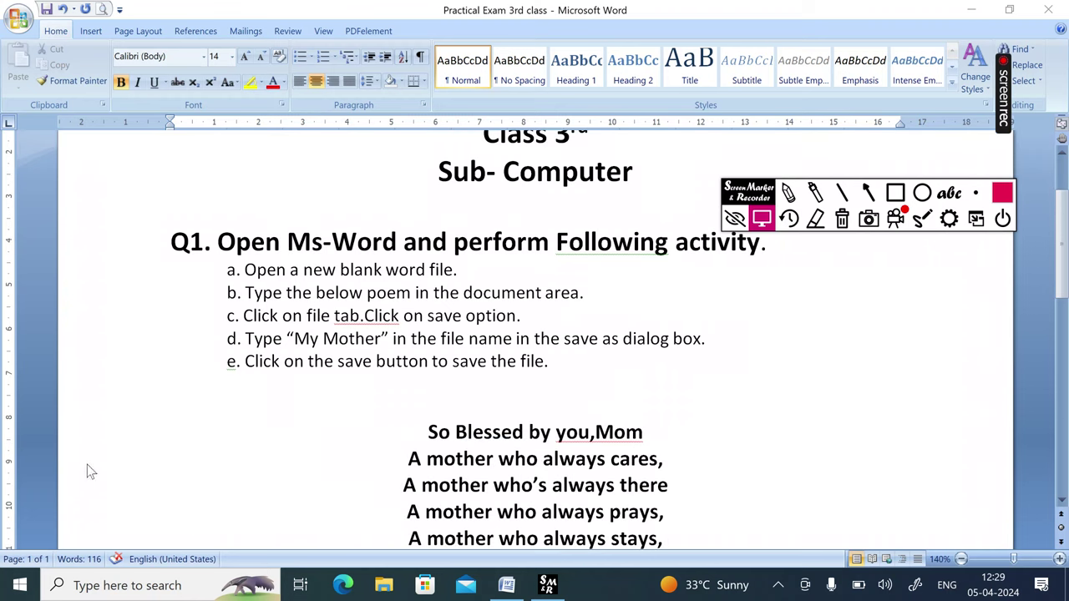
left_click(20, 587)
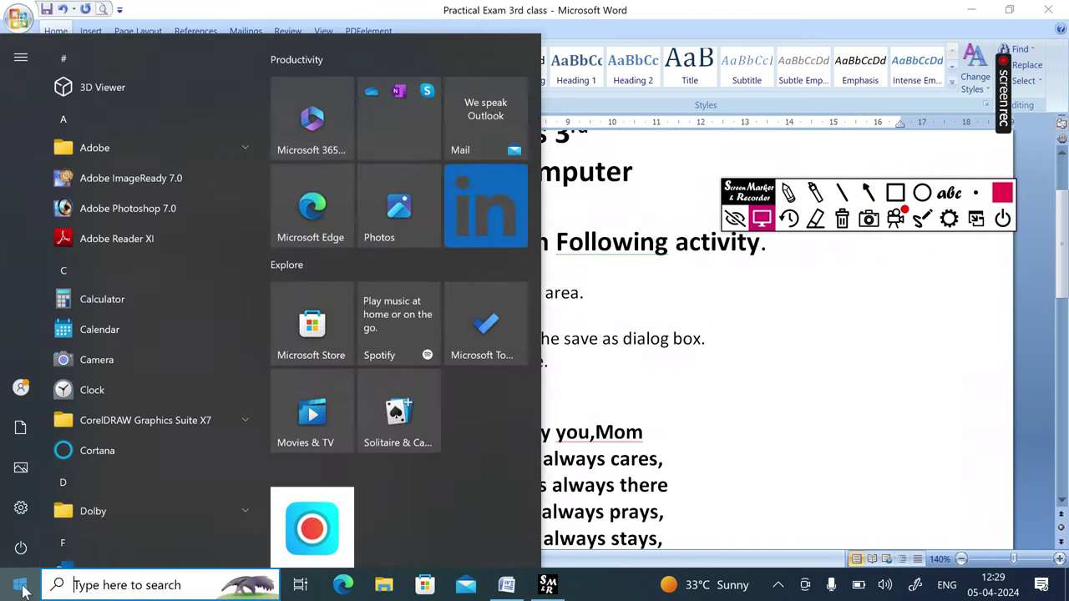
scroll(109, 452, "down", 2)
scroll(108, 451, "down", 2)
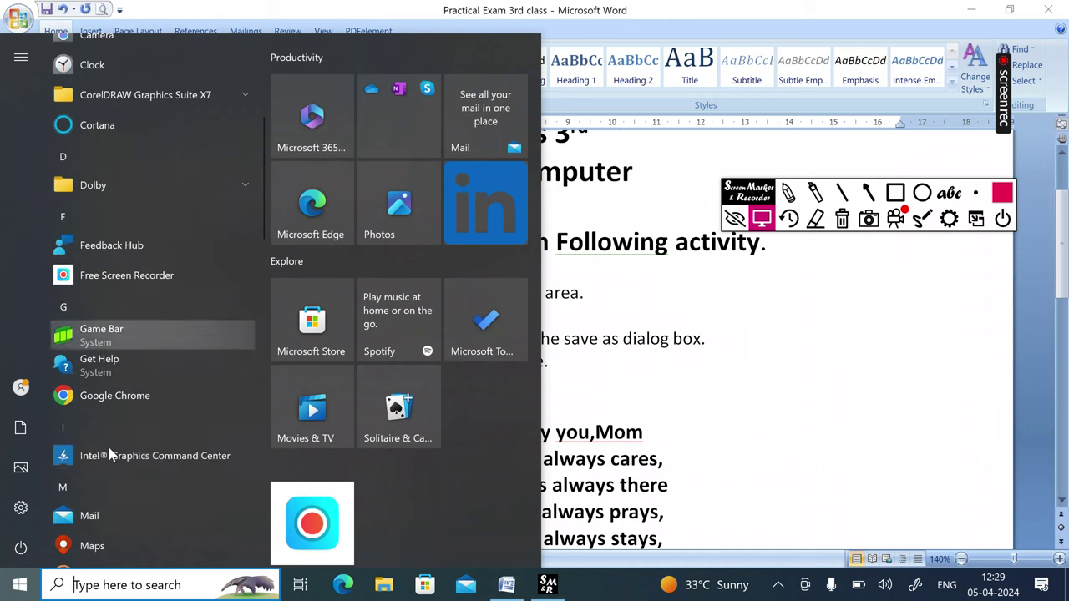
scroll(109, 452, "down", 2)
scroll(108, 451, "down", 2)
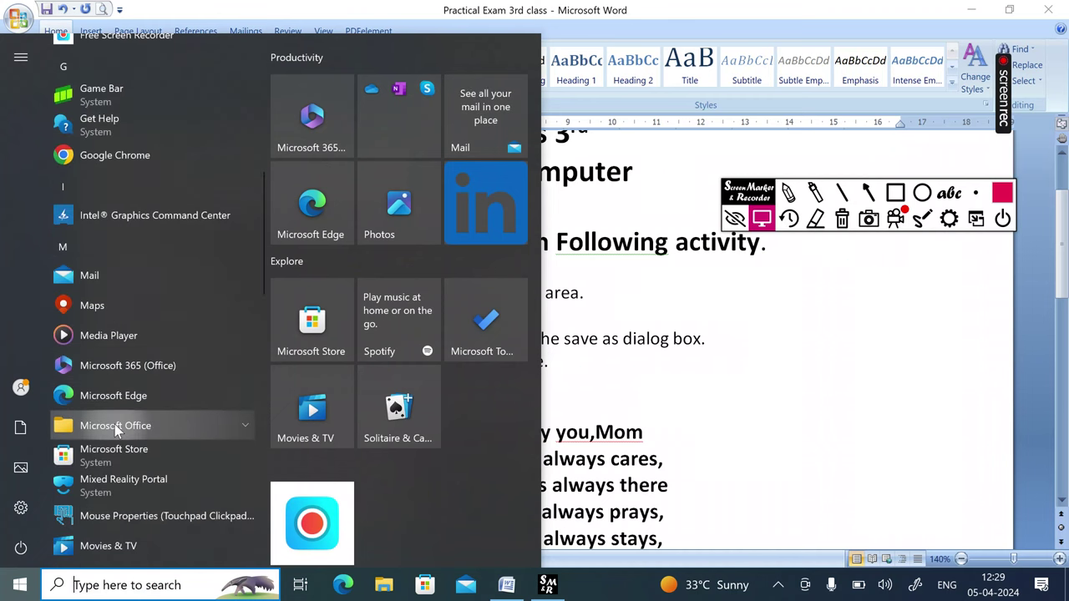
left_click(115, 426)
scroll(115, 428, "down", 5)
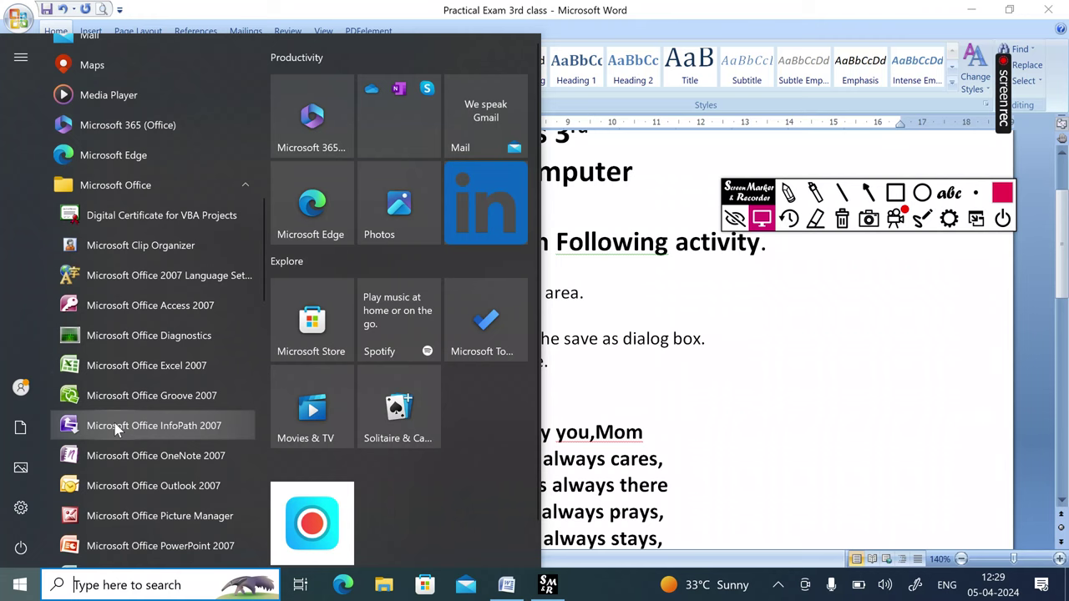
scroll(115, 428, "down", 4)
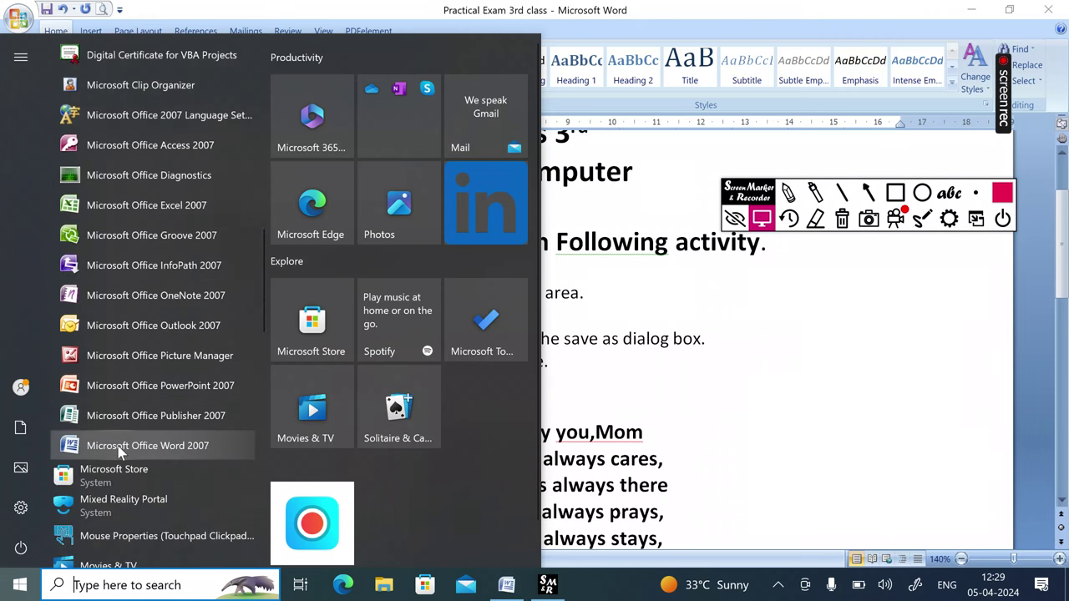
left_click(117, 446)
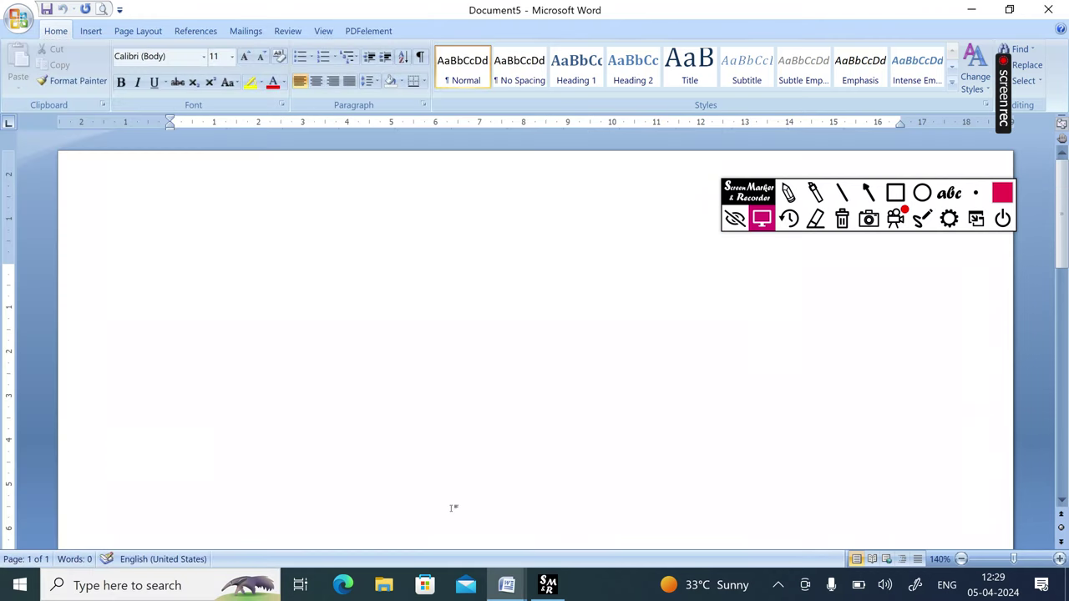
Switch between Document5 and Practical Exam 3rd class, ending on Practical Exam 3rd class.
mouse_move(502, 591)
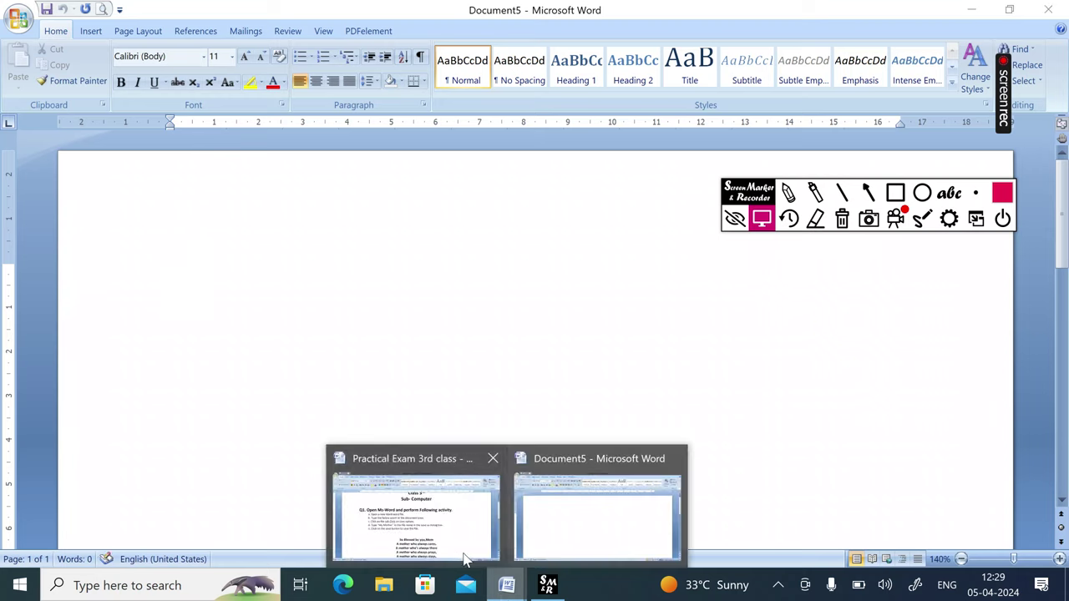
left_click(418, 513)
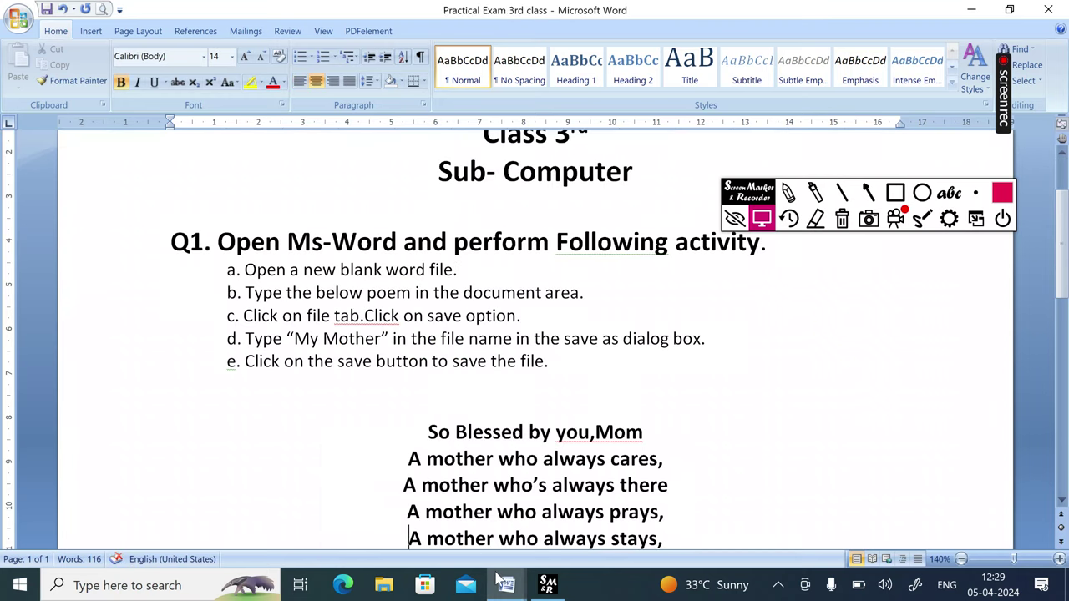
mouse_move(504, 592)
left_click(598, 509)
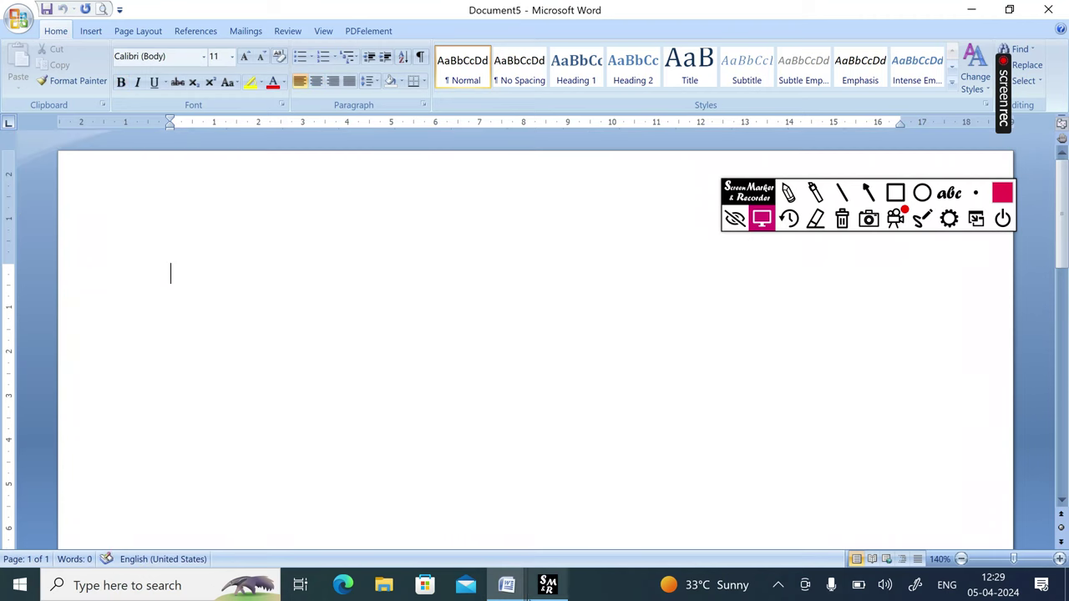
mouse_move(507, 585)
left_click(446, 531)
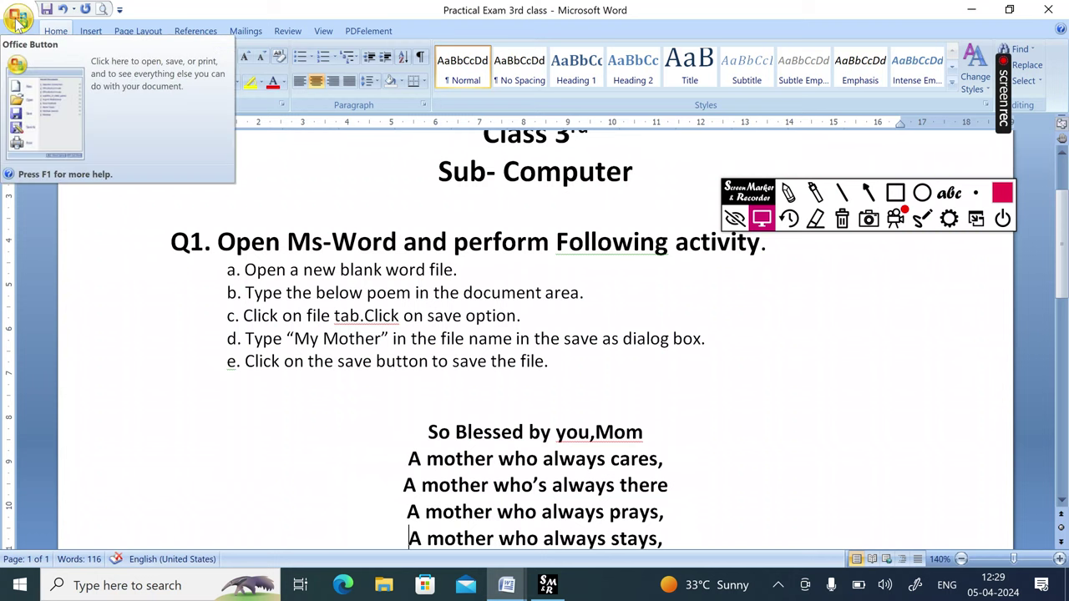
Create a new blank document, Document6, from the Office Button's New command.
left_click(17, 21)
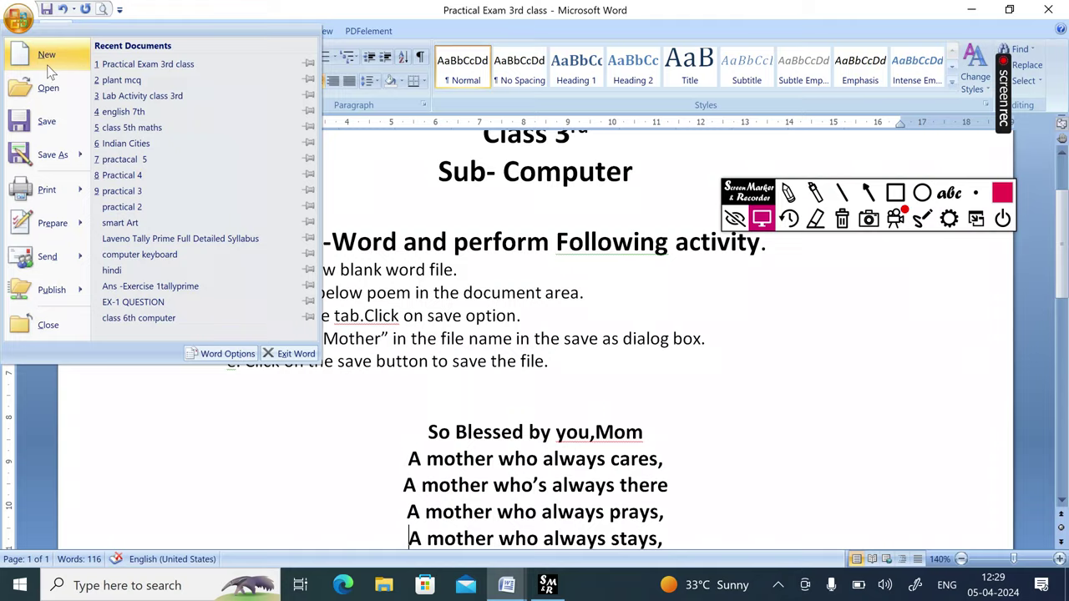
left_click(46, 64)
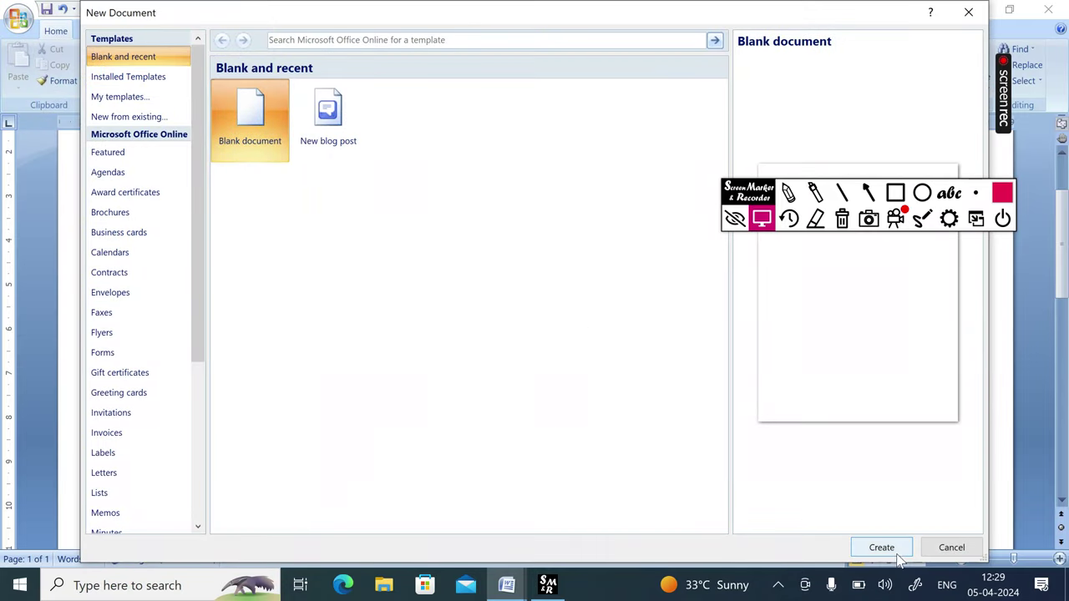
left_click(891, 547)
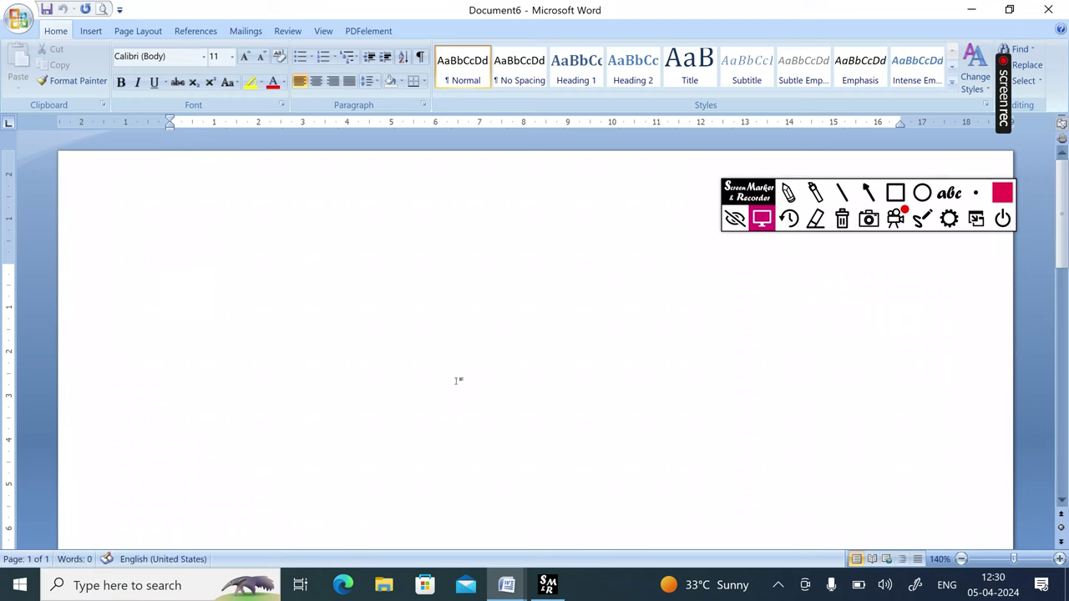
left_click(505, 594)
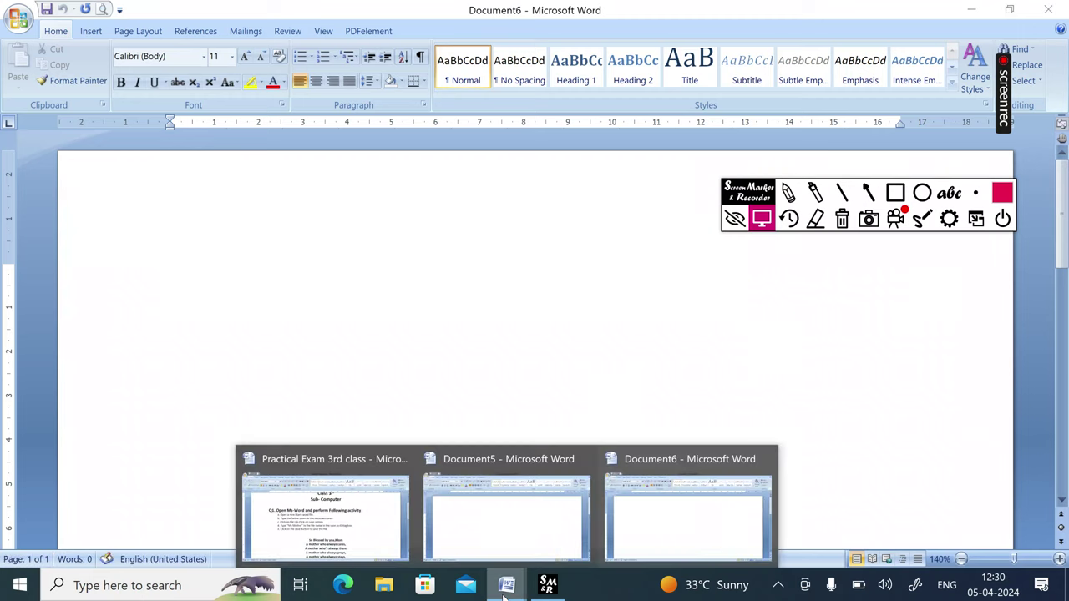
Scroll through the poem in Practical Exam 3rd class, then return to blank Document5.
left_click(301, 522)
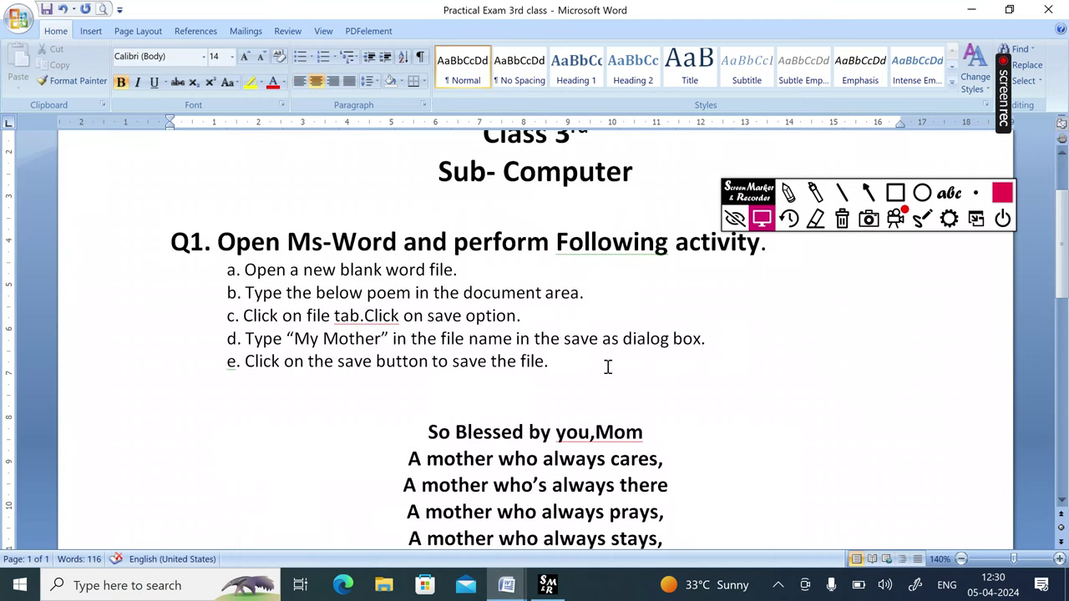
scroll(608, 368, "down", 2)
scroll(608, 367, "down", 3)
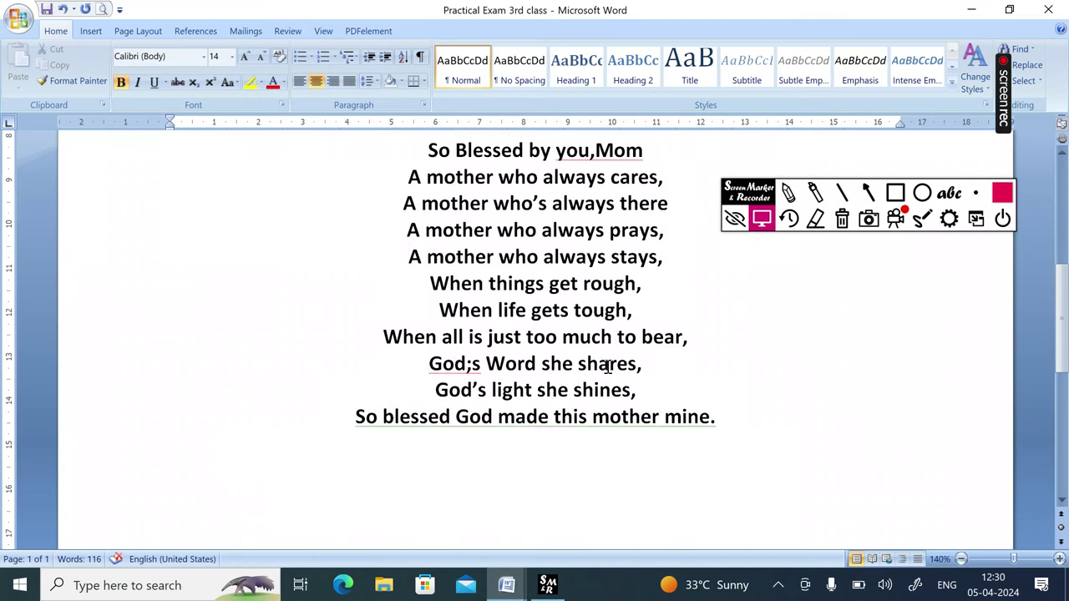
scroll(608, 368, "up", 1)
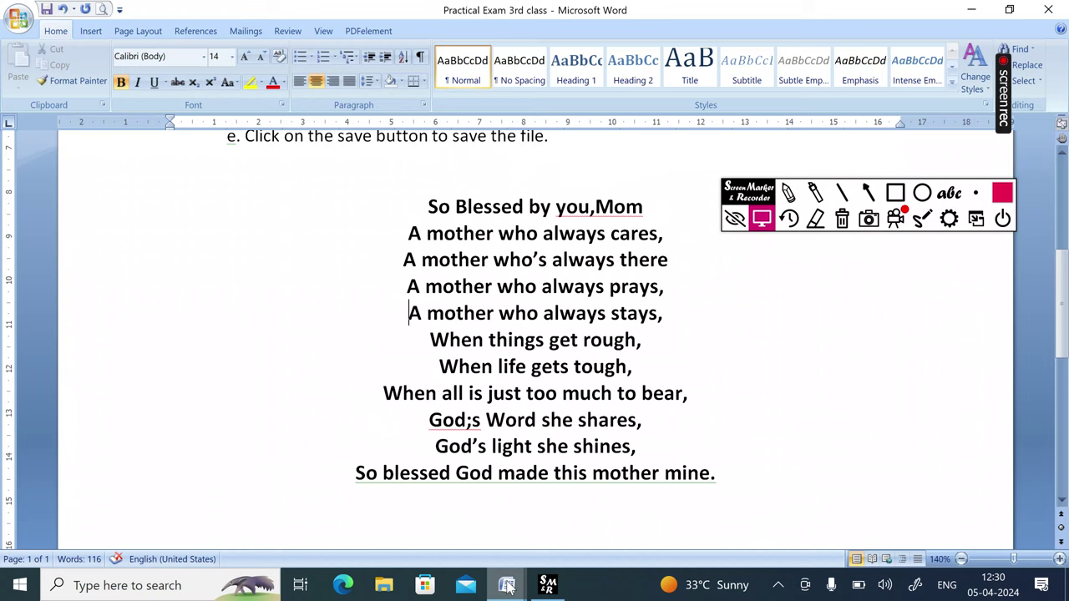
mouse_move(506, 580)
left_click(504, 538)
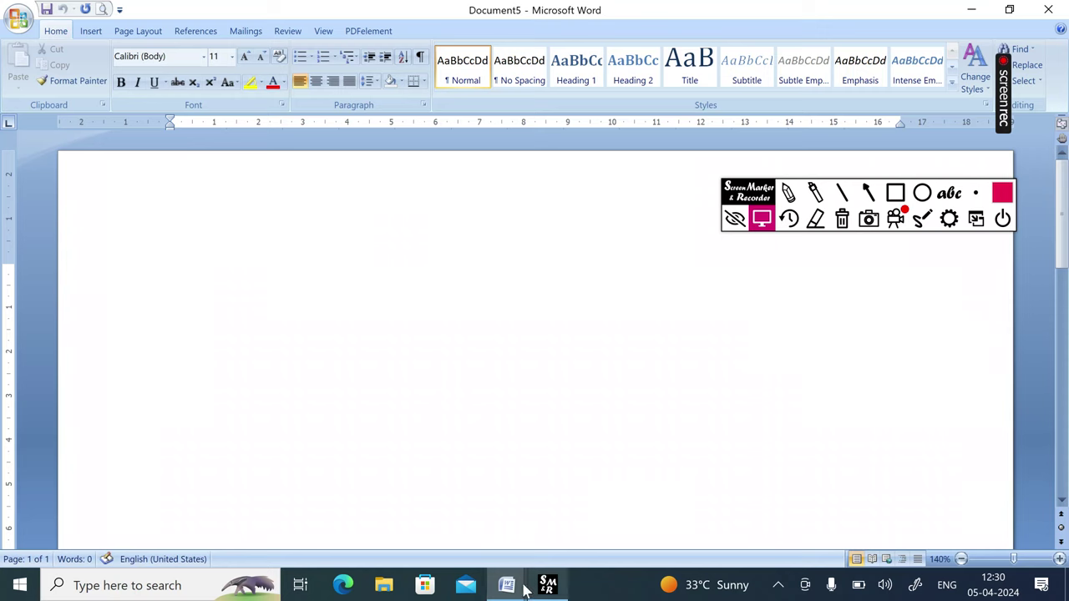
Print-preview the Practical Exam 3rd class document, then close the preview.
mouse_move(525, 590)
left_click(380, 534)
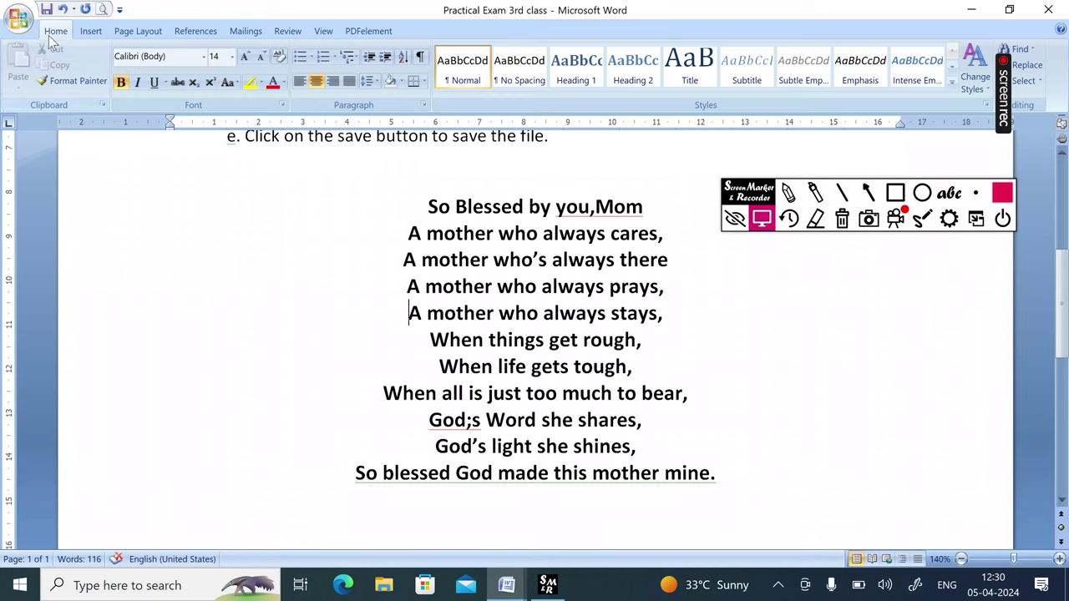
left_click(102, 8)
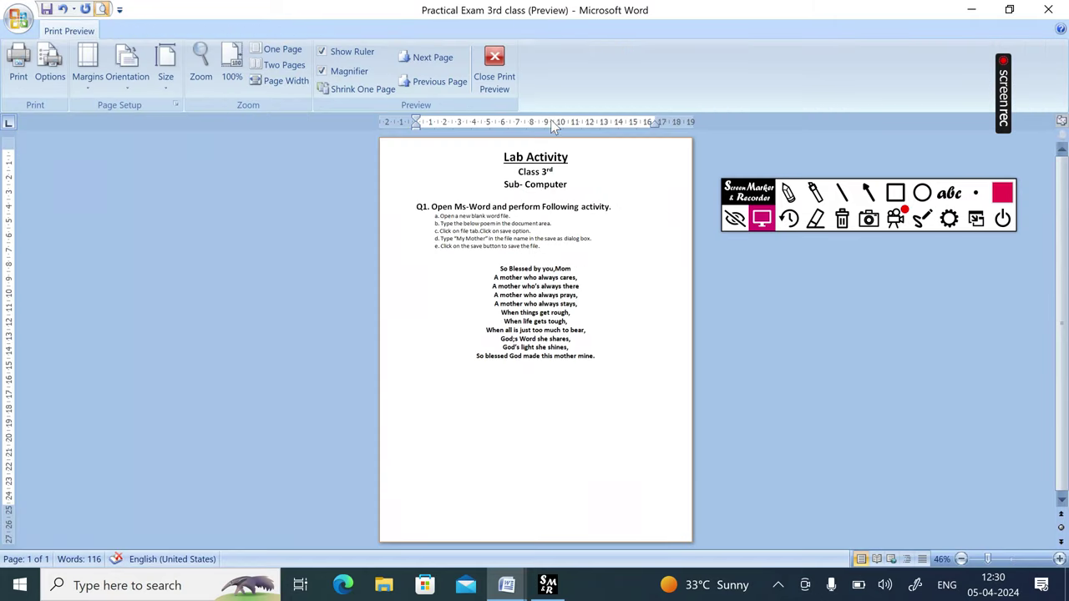
left_click(484, 61)
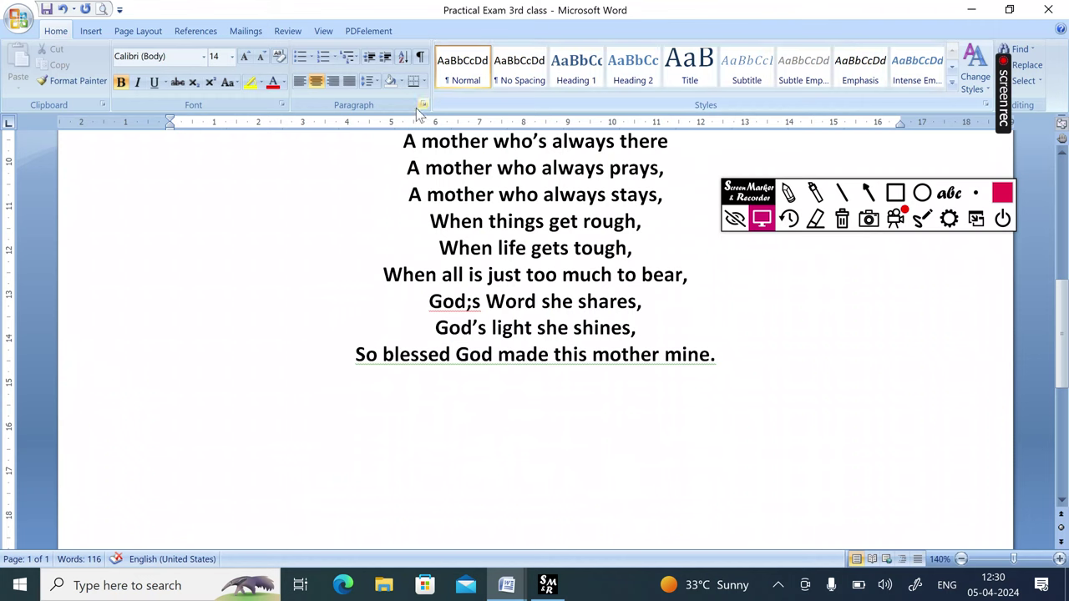
Center-align Document5 and type the title's opening 'So Blessed b'.
mouse_move(507, 584)
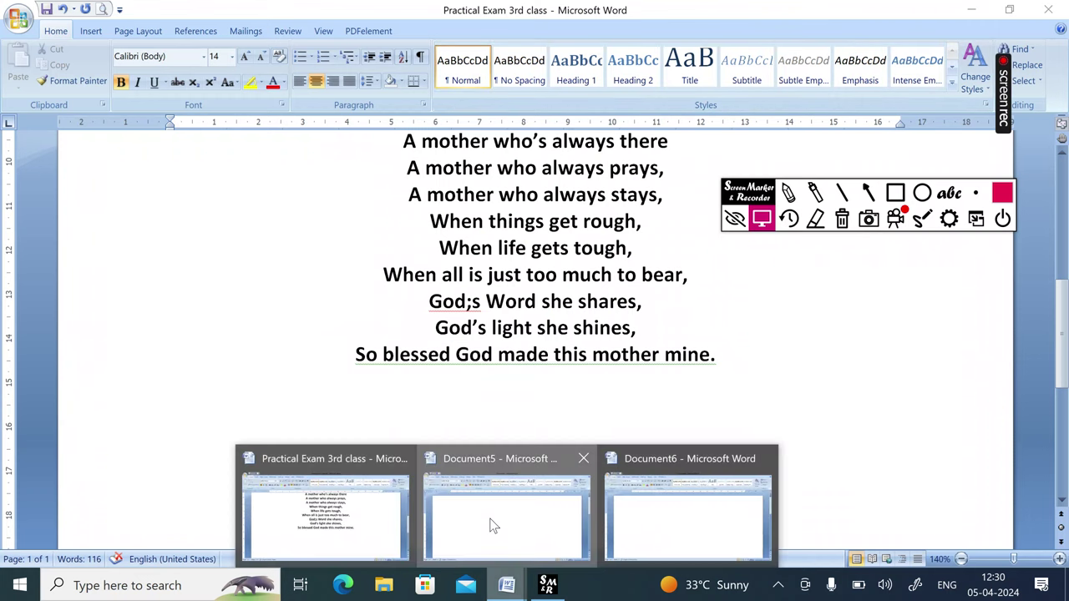
left_click(493, 526)
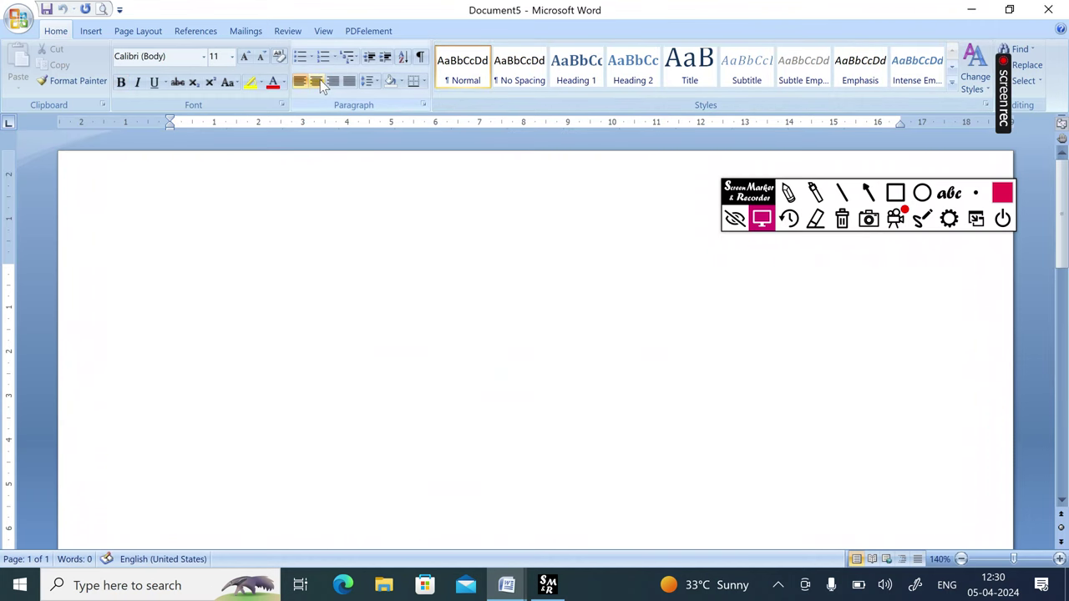
left_click(320, 79)
type("So")
type(" Blessed by you")
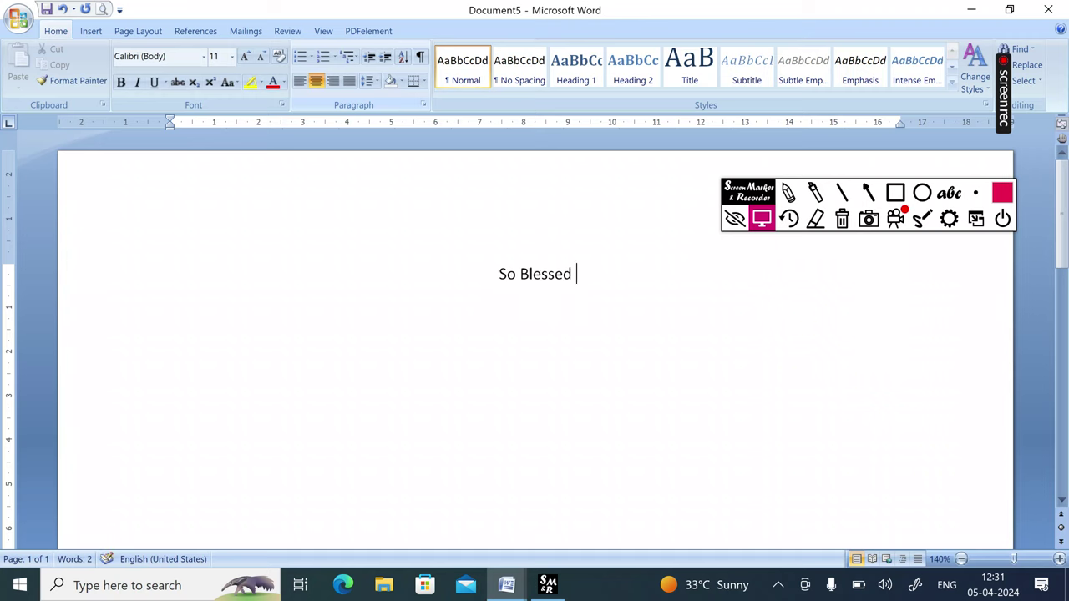
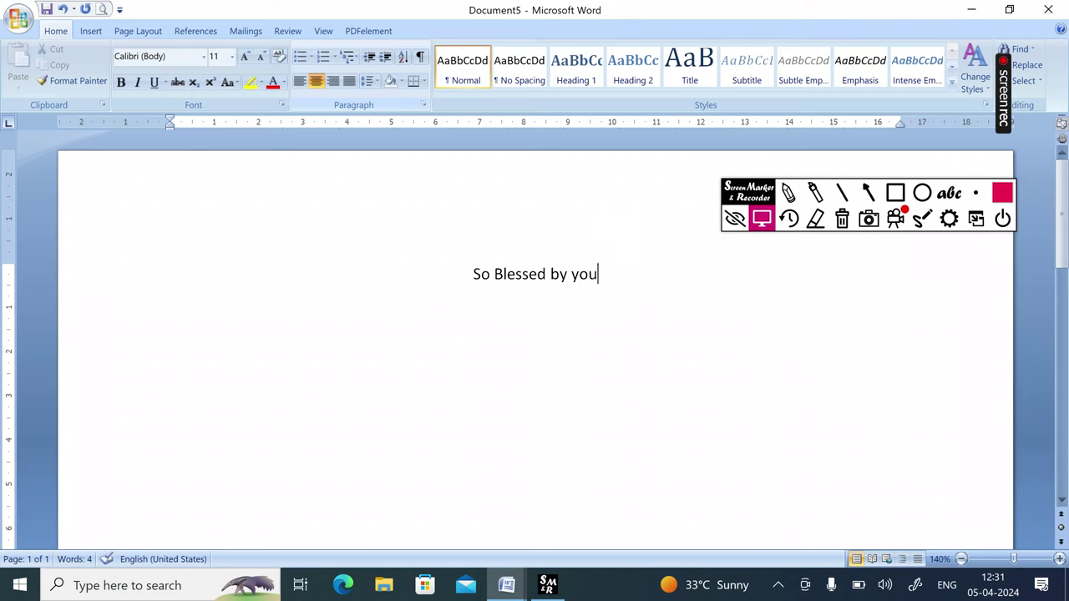
Complete the title 'So Blessed by you,Mom' and copy the poem lines from the Practical Exam 3rd class document.
type(",Mom")
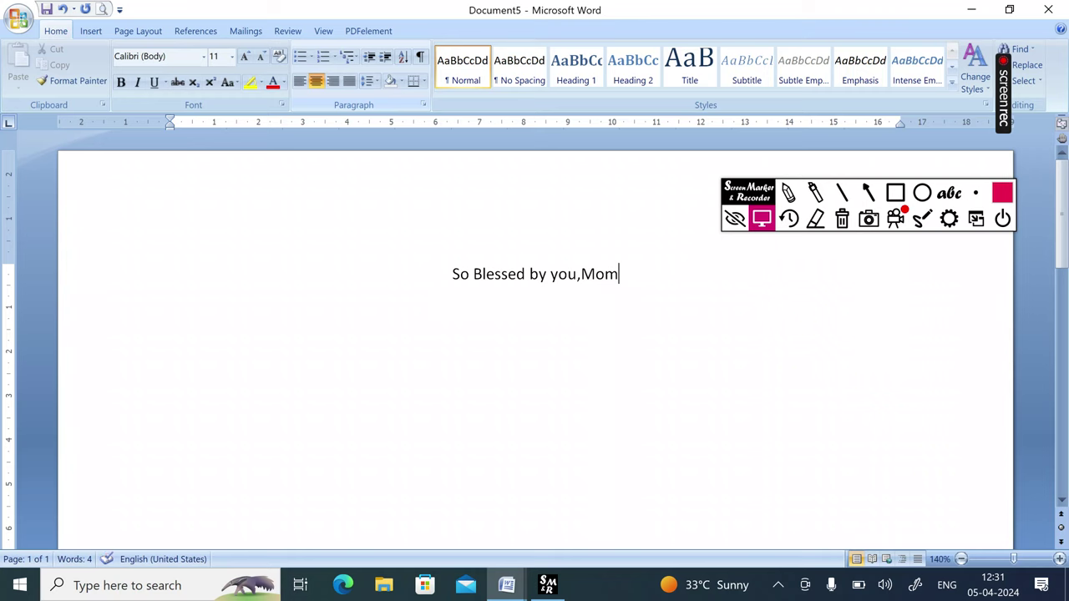
key("Return")
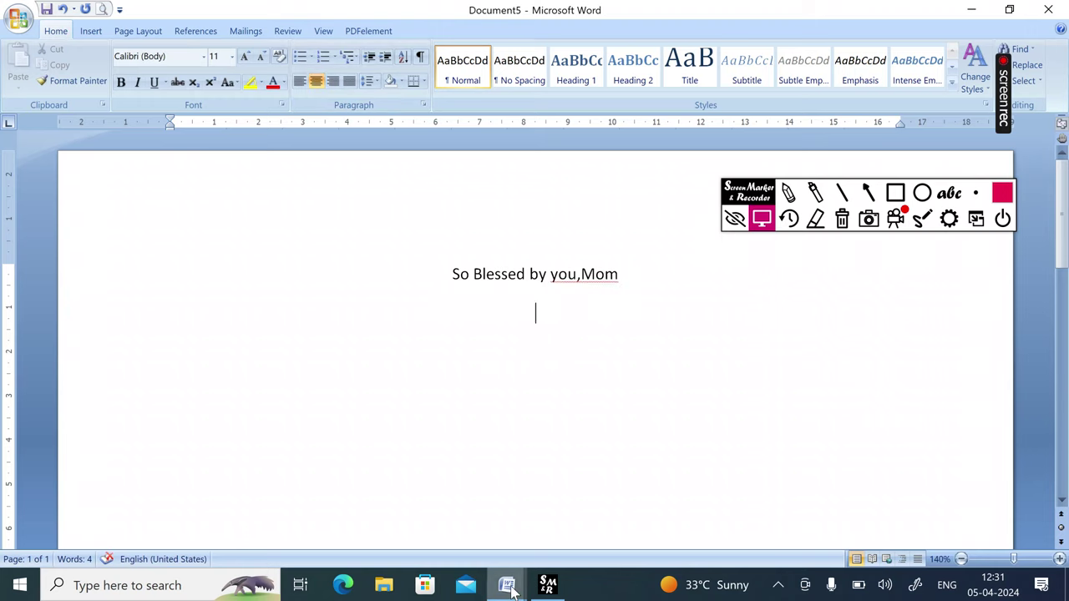
mouse_move(511, 591)
left_click(345, 519)
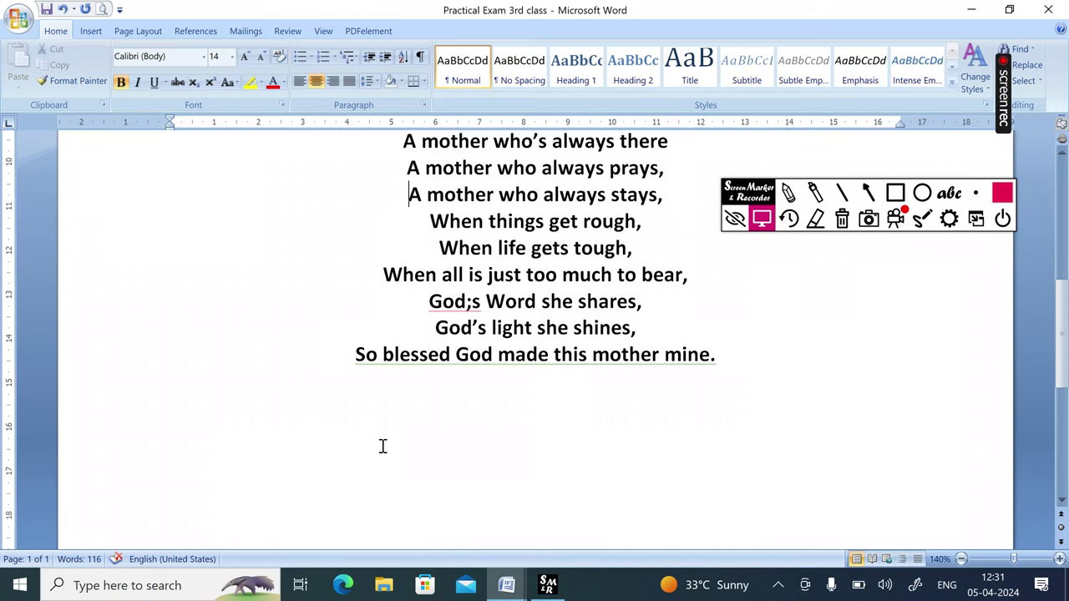
scroll(382, 447, "up", 2)
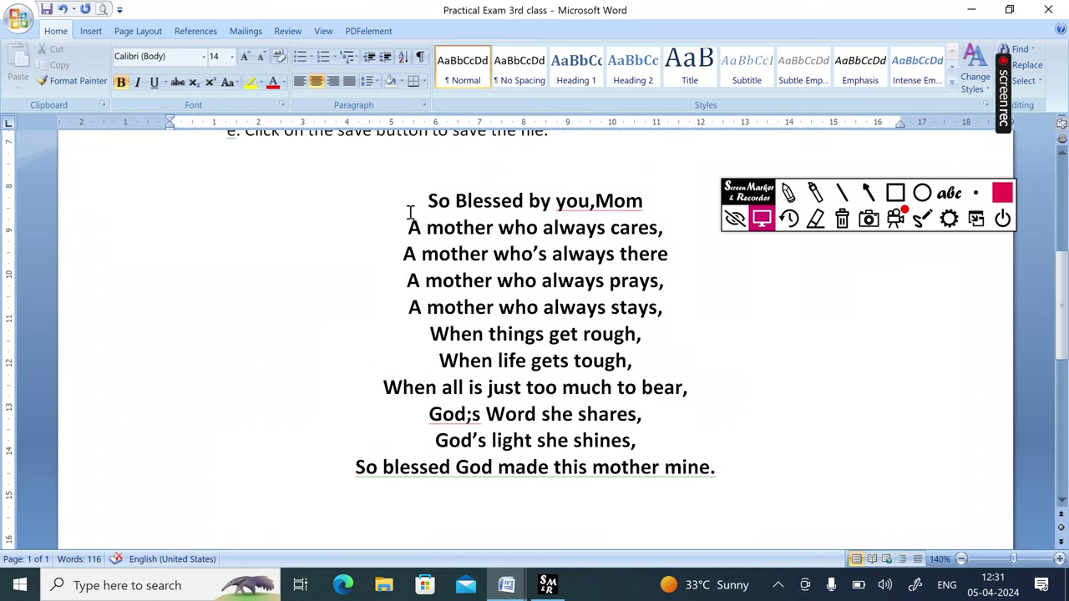
left_click_drag(407, 226, 723, 472)
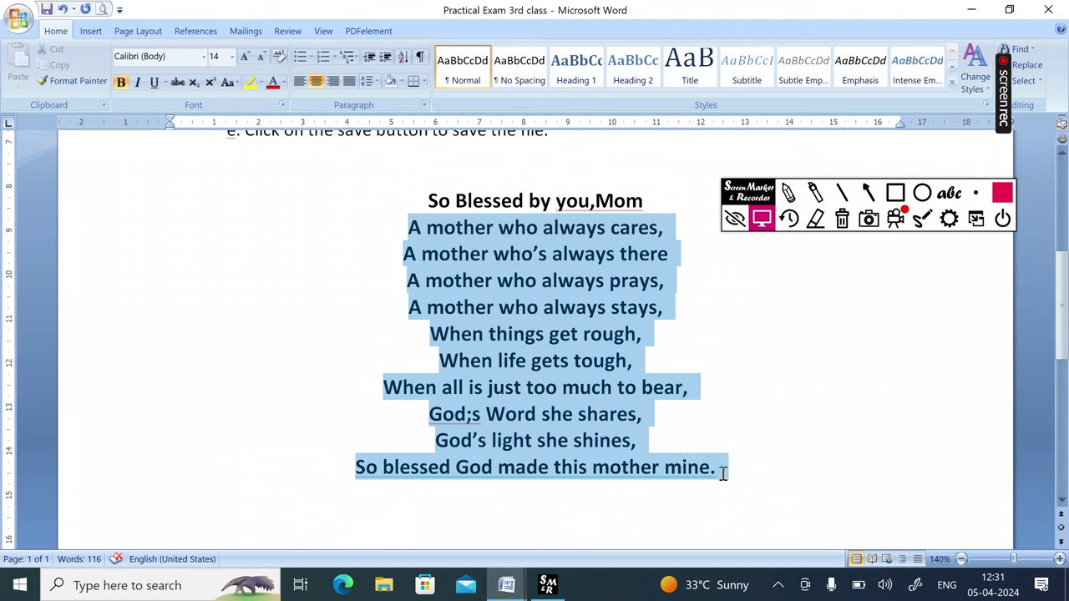
key("ctrl+c")
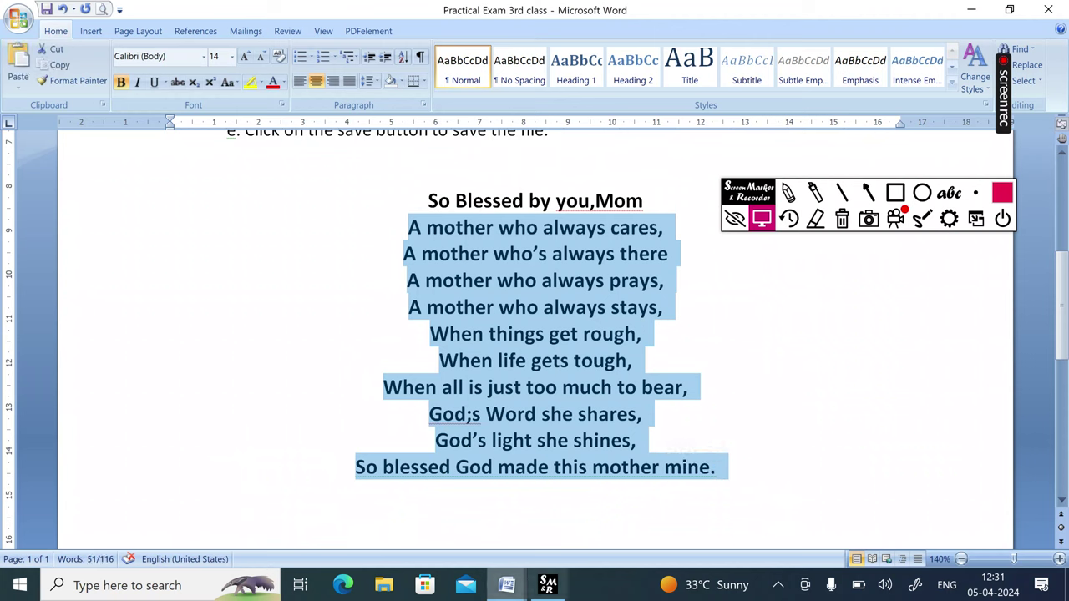
Paste the copied poem lines beneath the title in Document5.
mouse_move(506, 585)
left_click(515, 526)
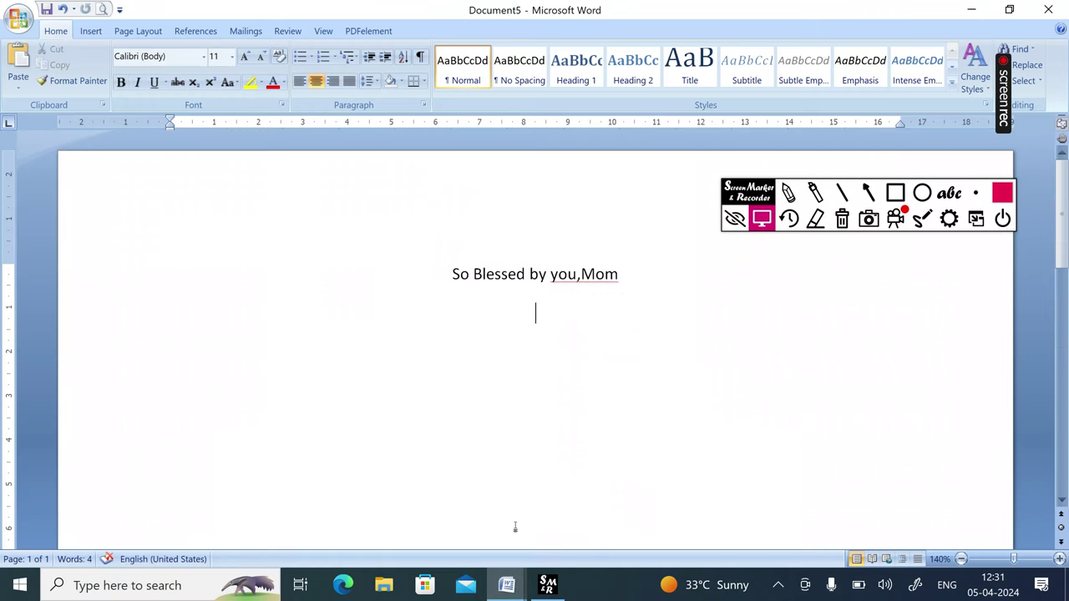
key("ctrl+v")
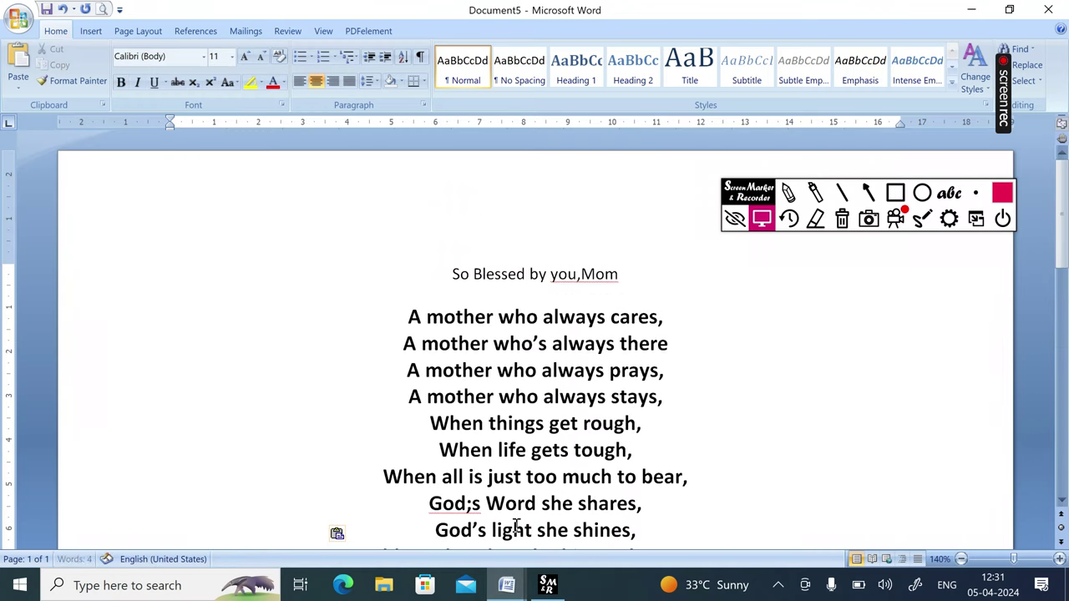
Make the title line bold at 14 pt.
left_click_drag(438, 274, 730, 279)
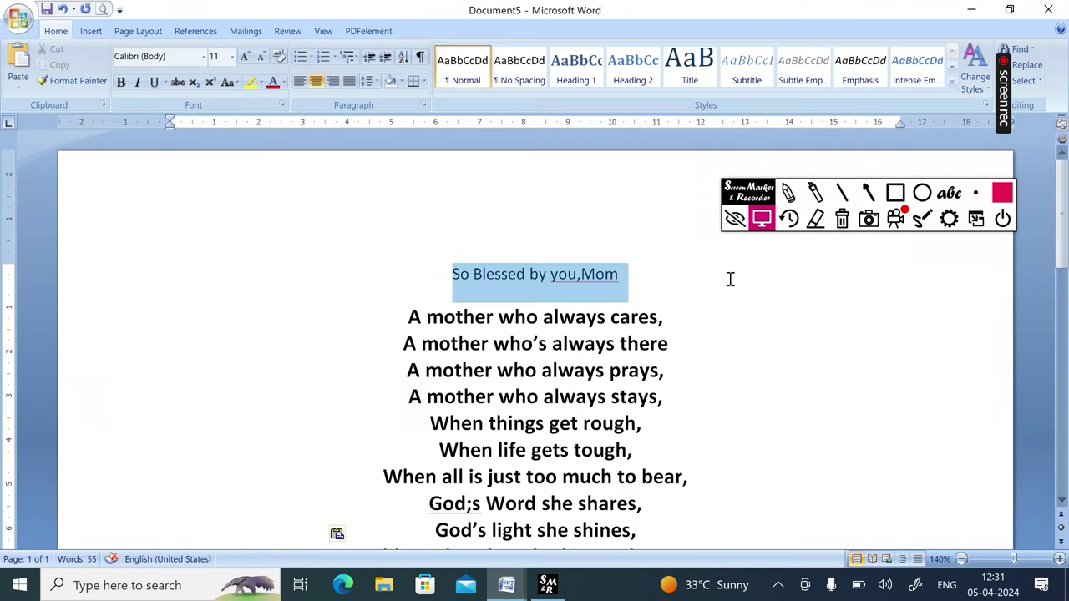
left_click(434, 347)
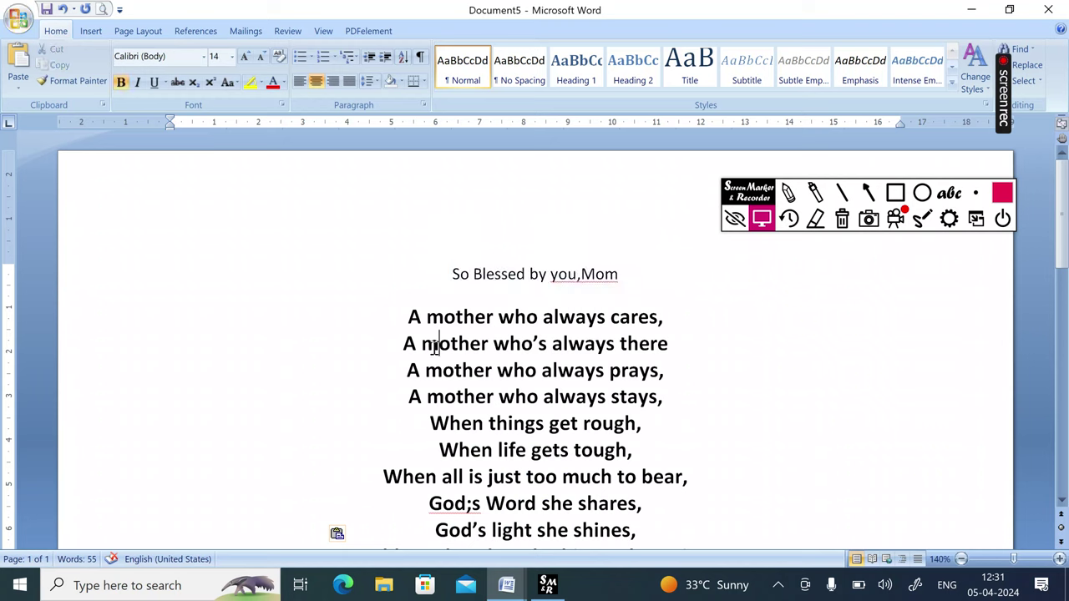
left_click_drag(443, 274, 628, 277)
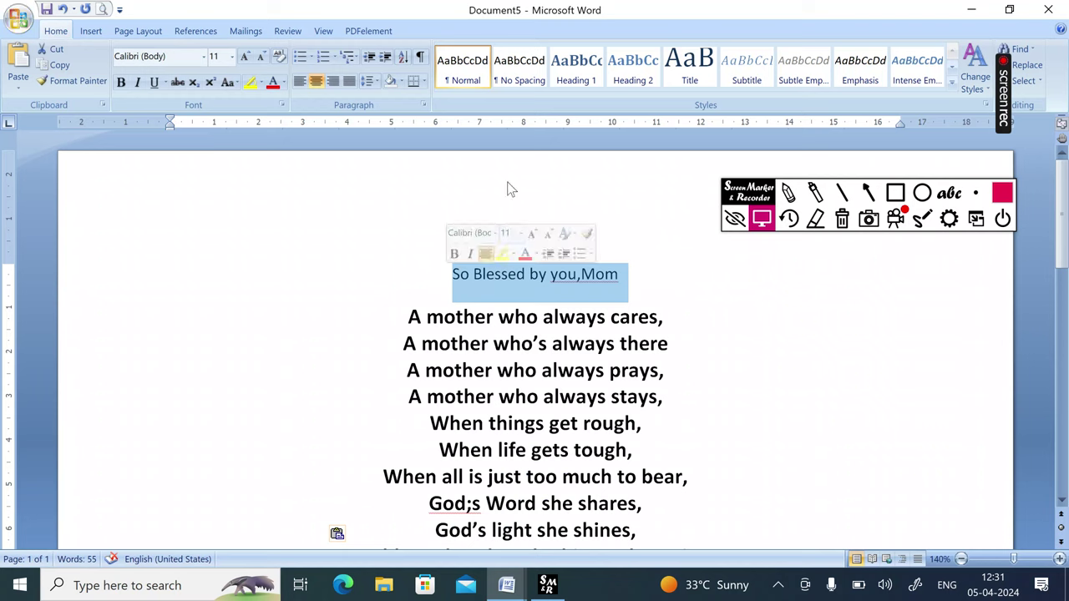
double_click(245, 57)
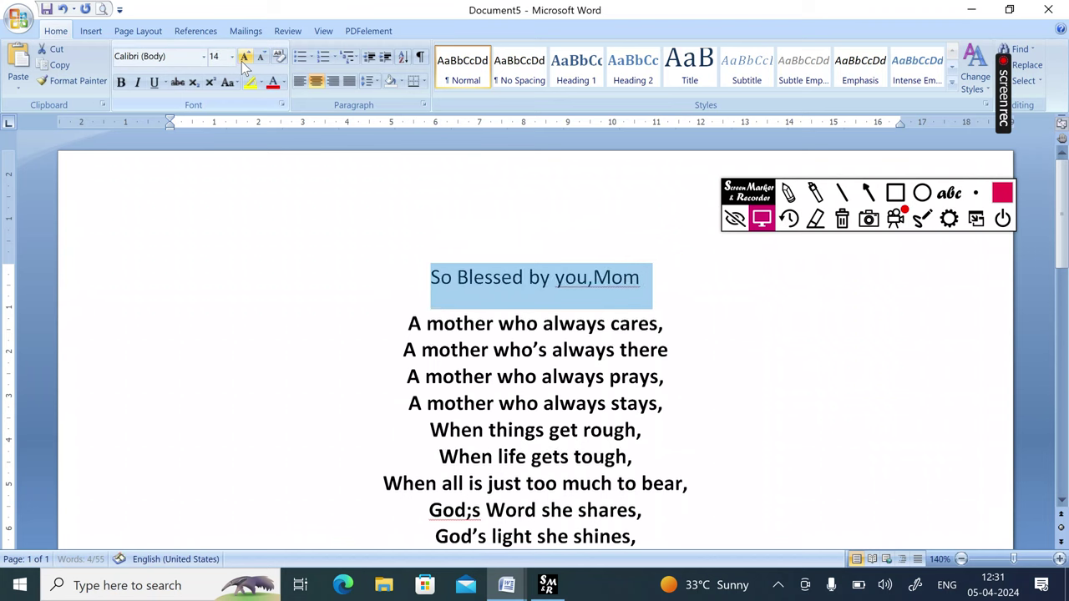
left_click(121, 83)
left_click(788, 356)
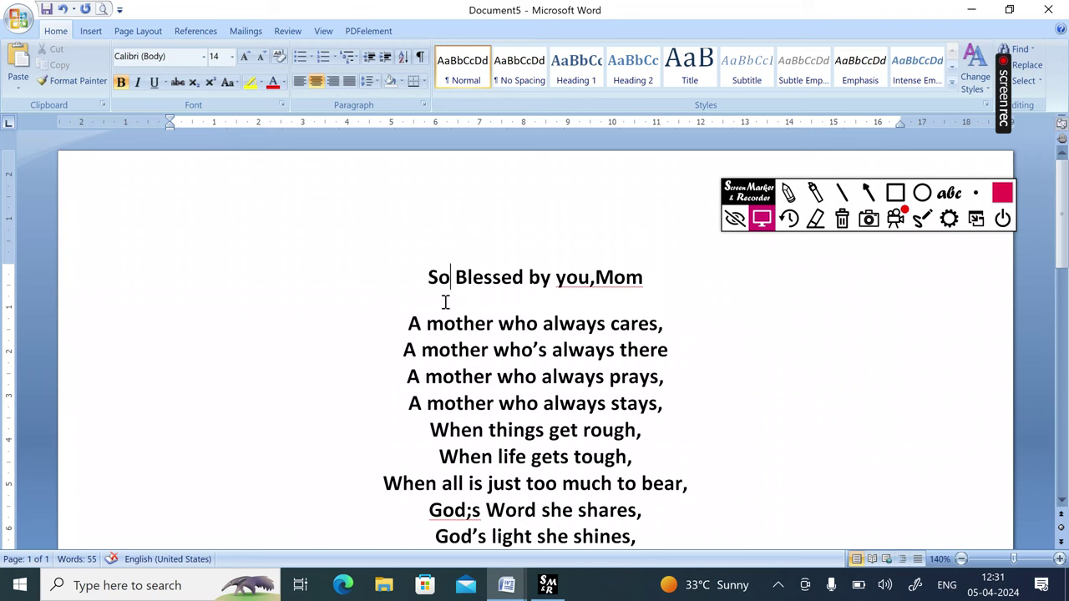
Give the title and poem lines single line spacing with 0 pt before and after.
left_click(429, 277)
left_click_drag(429, 278, 776, 354)
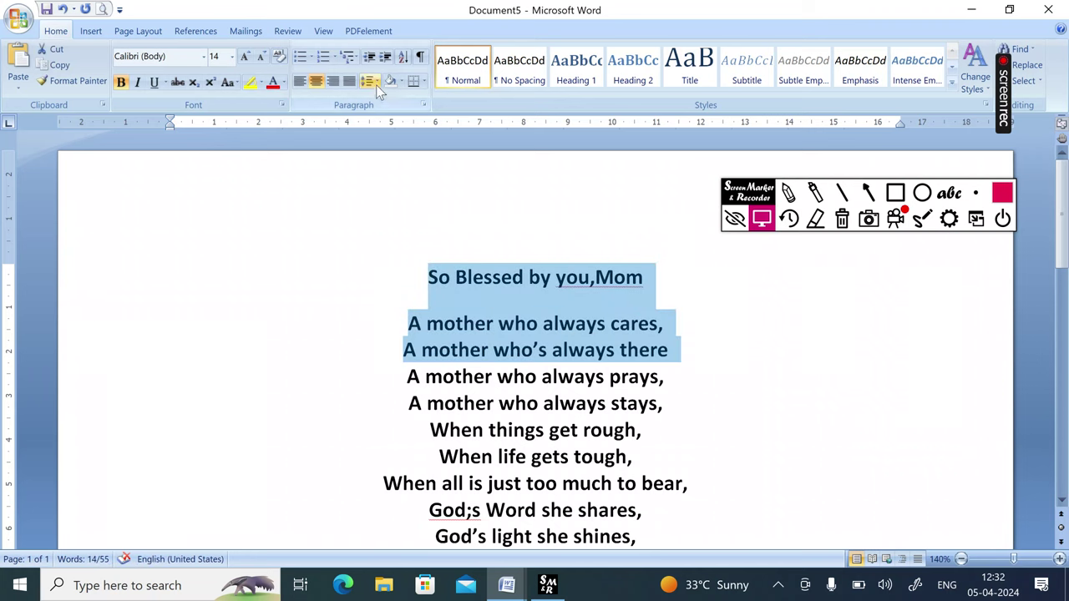
left_click(376, 85)
left_click(339, 97)
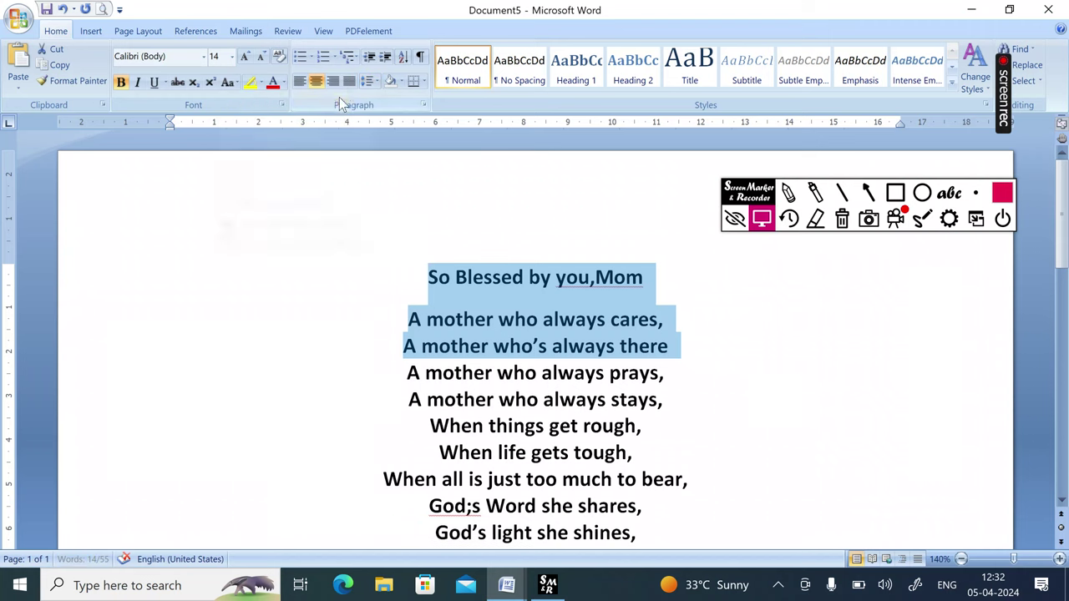
left_click(376, 81)
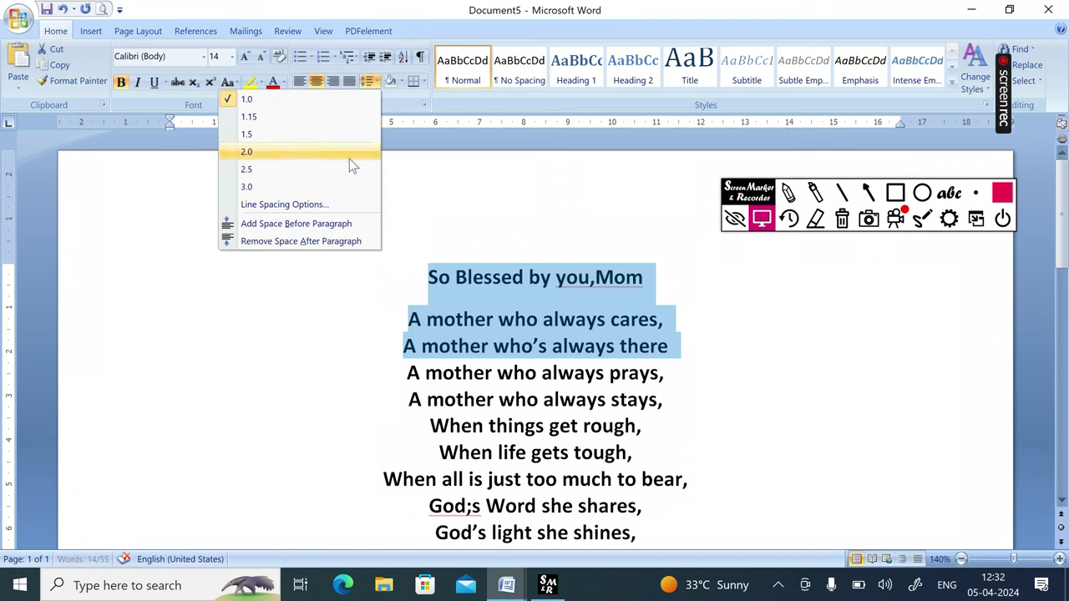
left_click(321, 206)
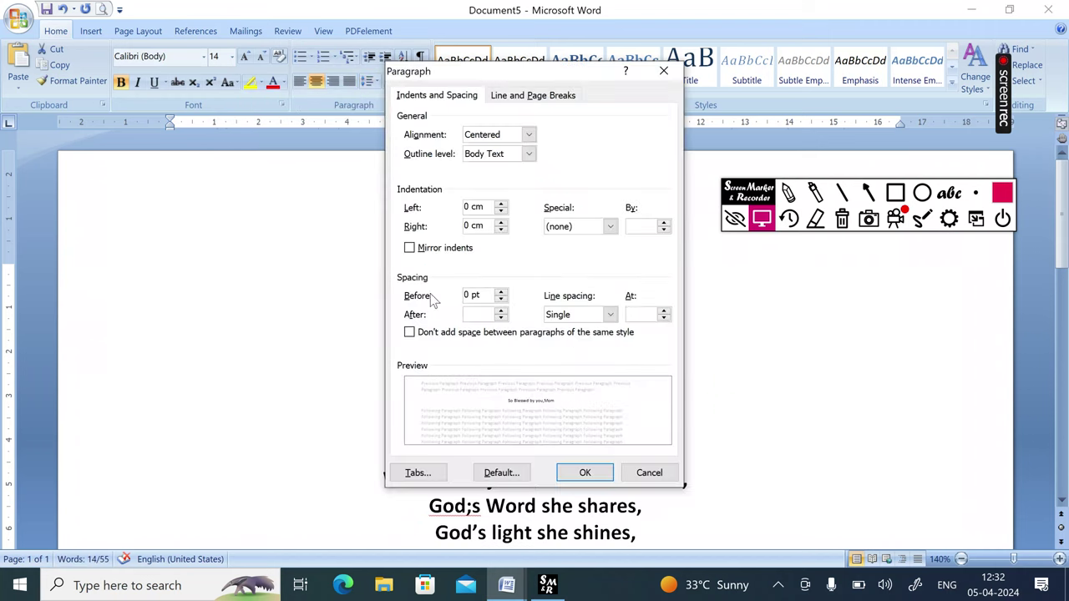
left_click(501, 319)
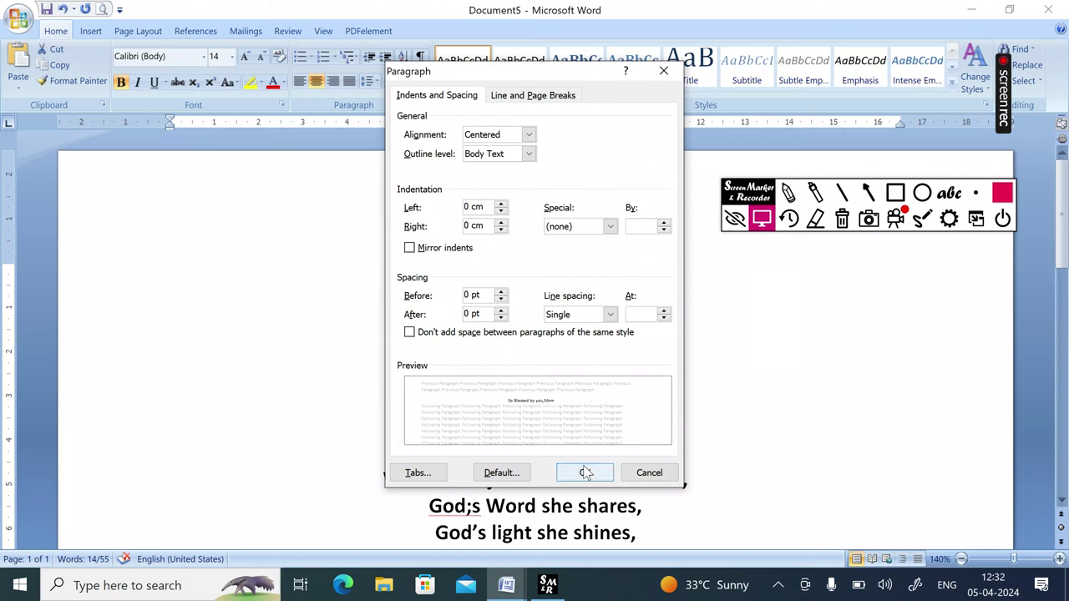
left_click(585, 472)
left_click(751, 387)
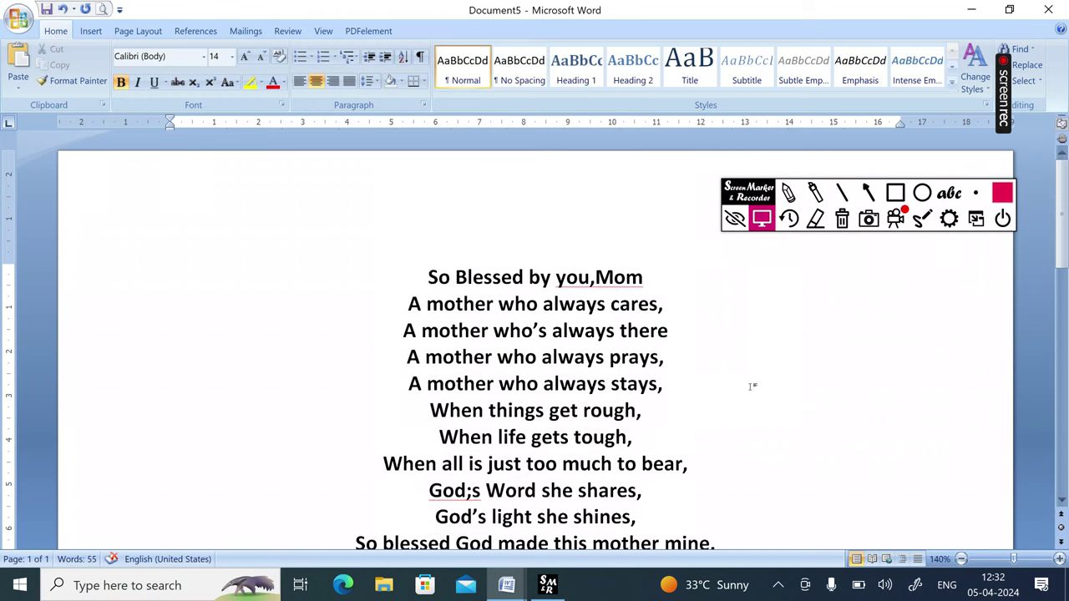
scroll(751, 386, "down", 1)
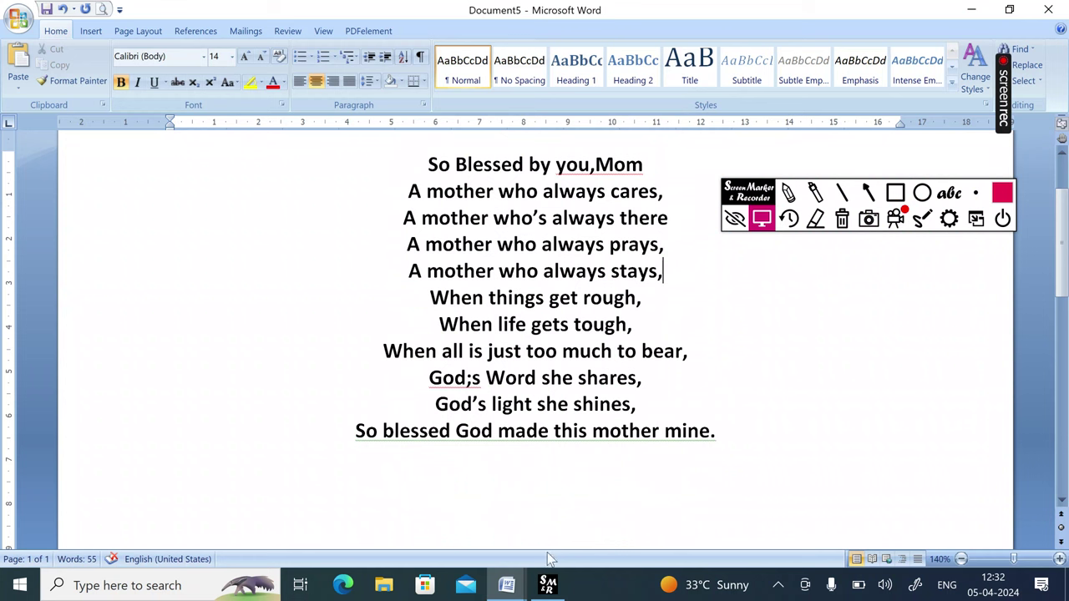
Review the exam instructions in the Practical Exam 3rd class document.
mouse_move(504, 589)
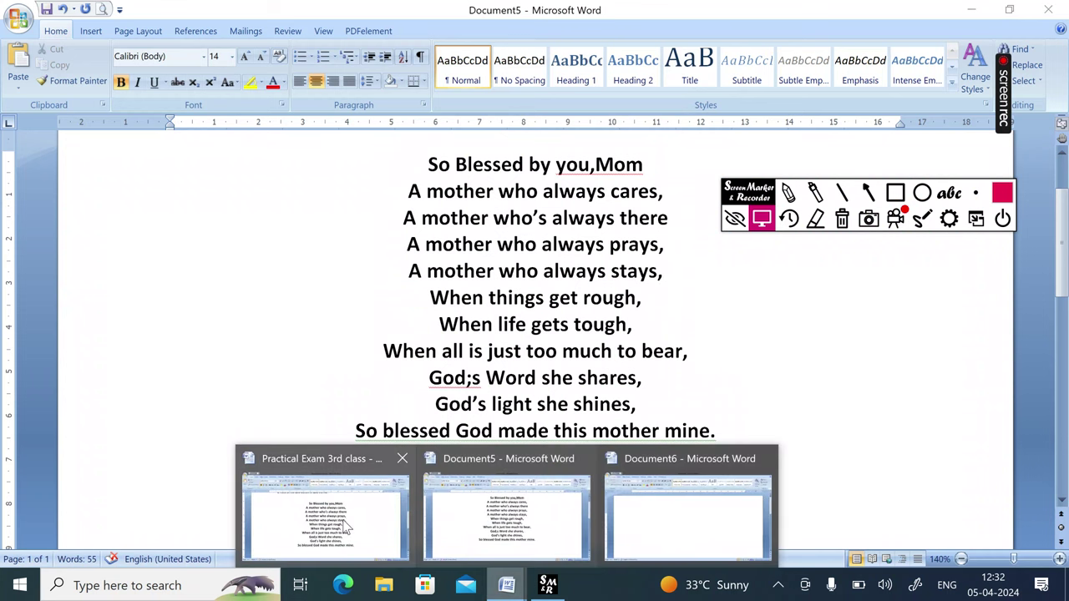
left_click(350, 527)
scroll(353, 391, "up", 5)
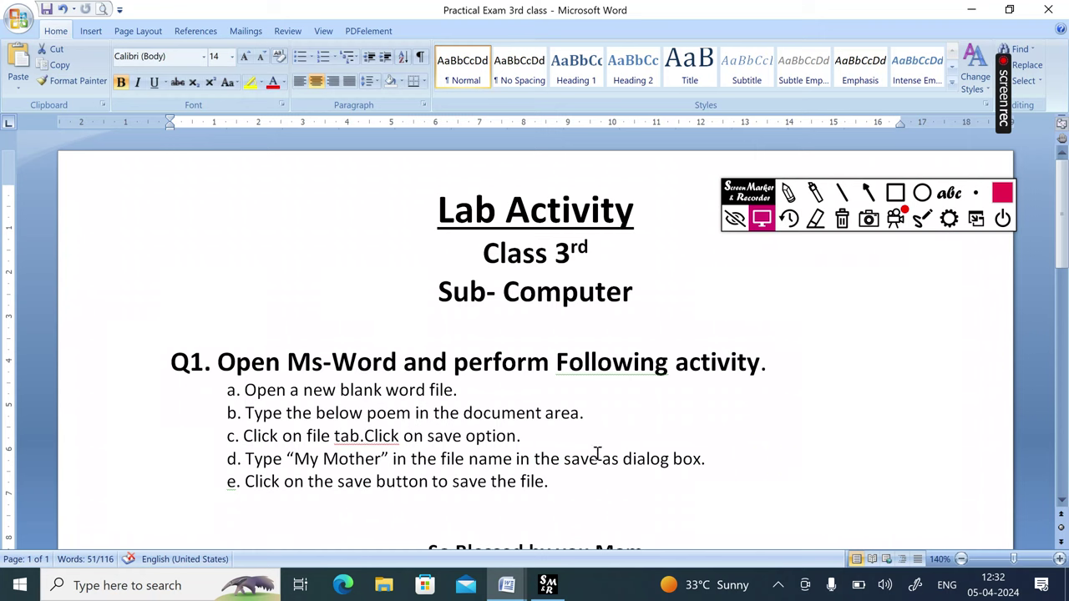
Save the poem document as 'My Mother' in Documents.
left_click(509, 590)
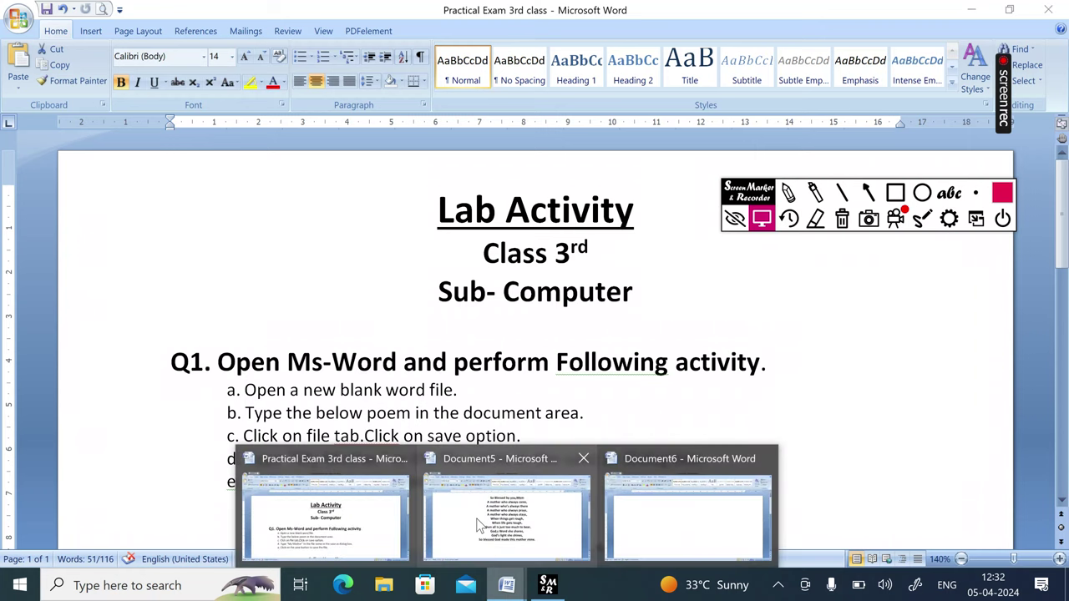
left_click(482, 530)
left_click(16, 18)
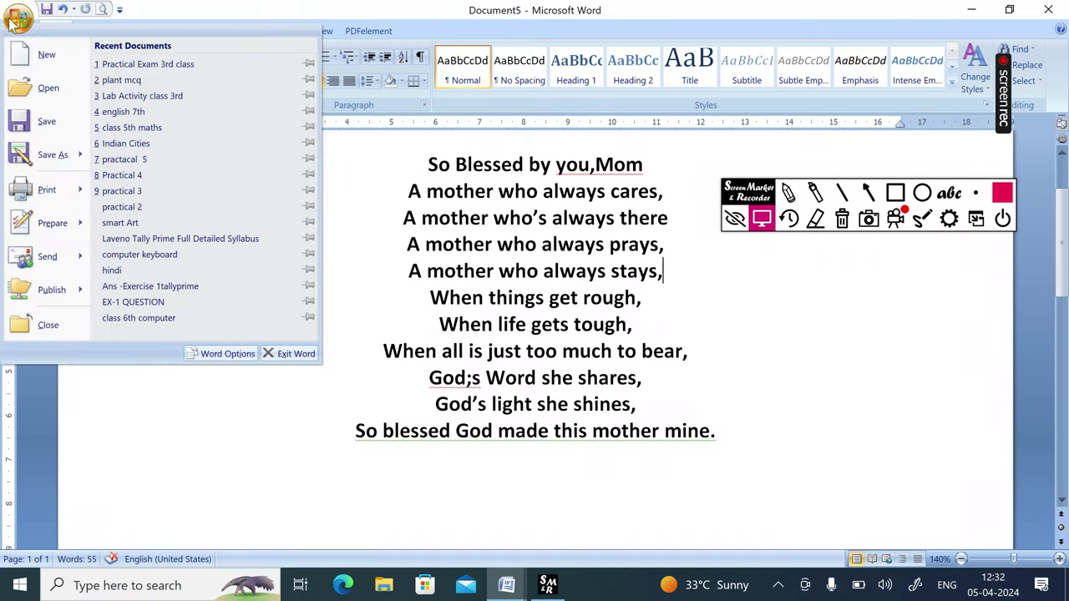
left_click(67, 127)
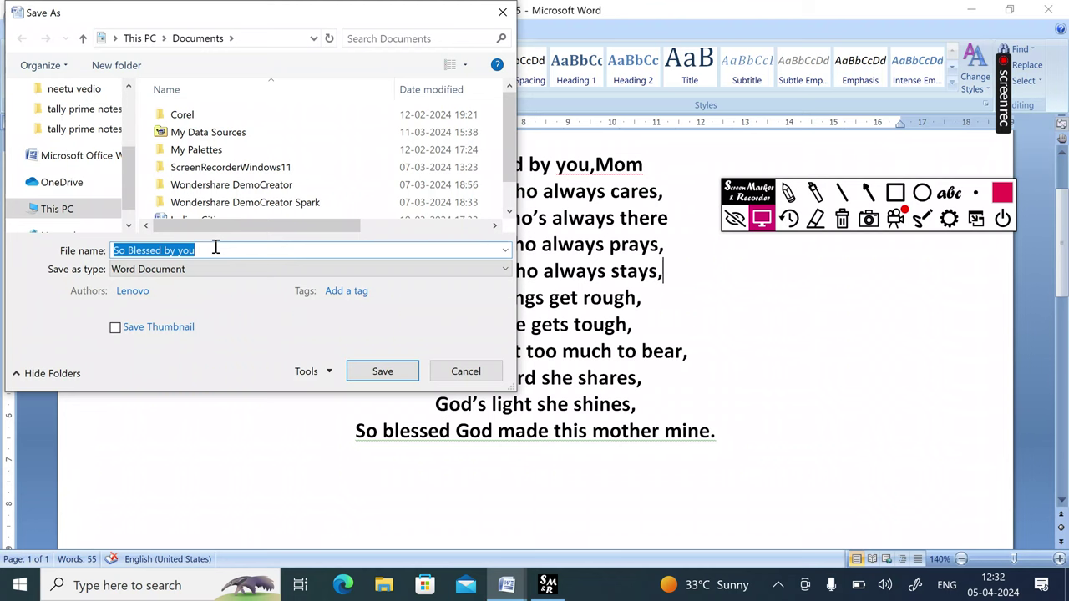
type("\"My Mother")
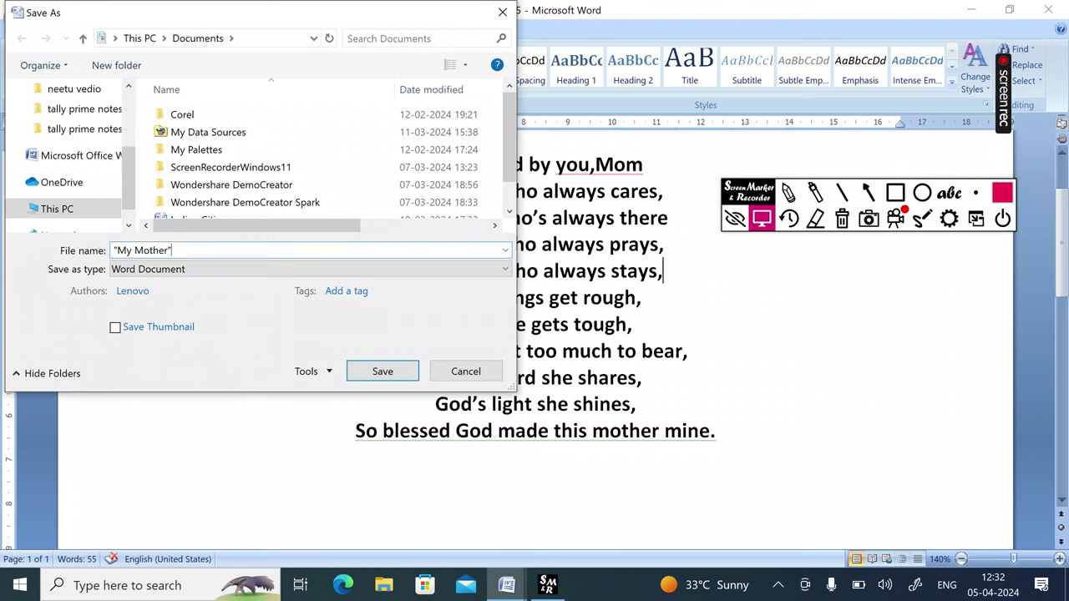
left_click(378, 374)
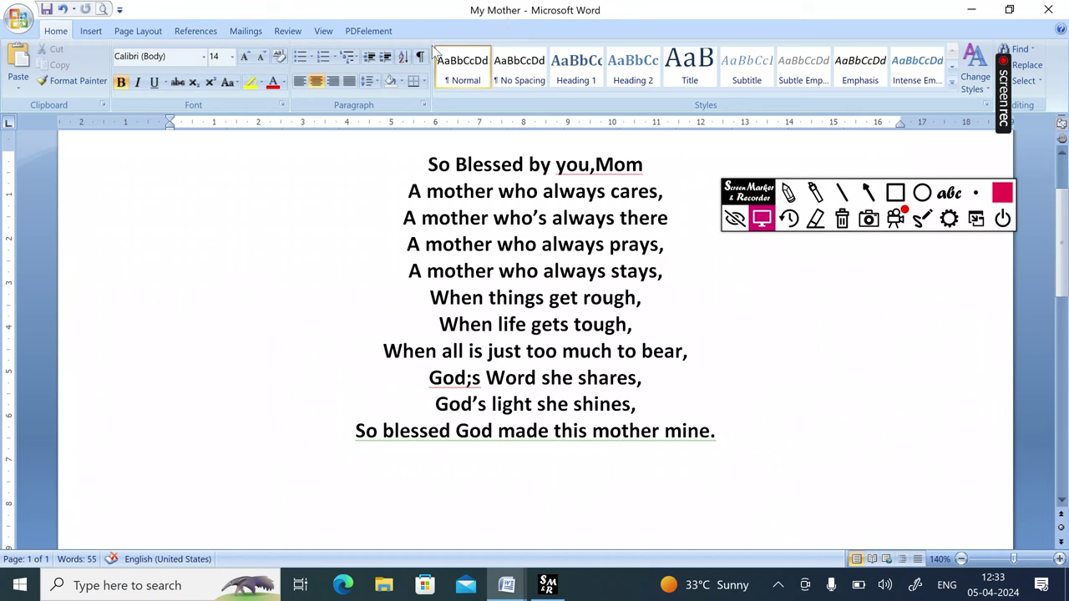
key("super+plus")
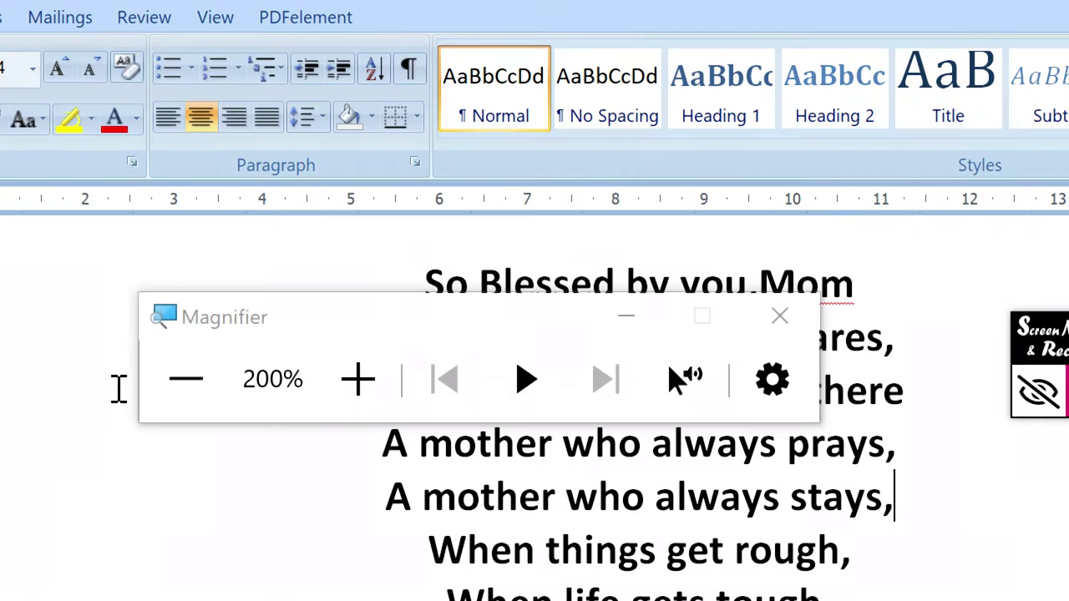
left_click(177, 387)
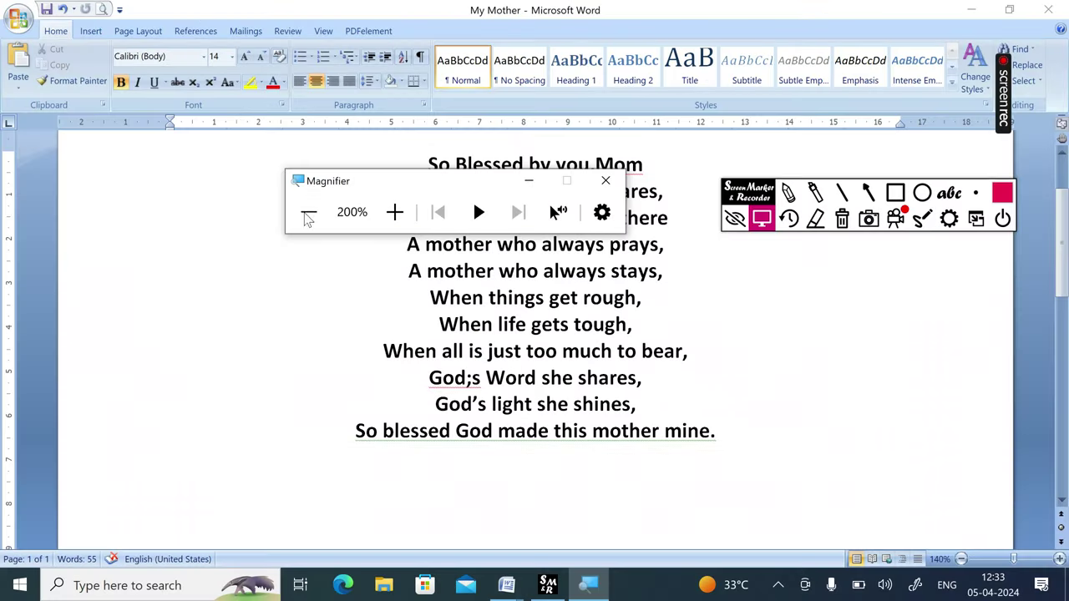
double_click(467, 9)
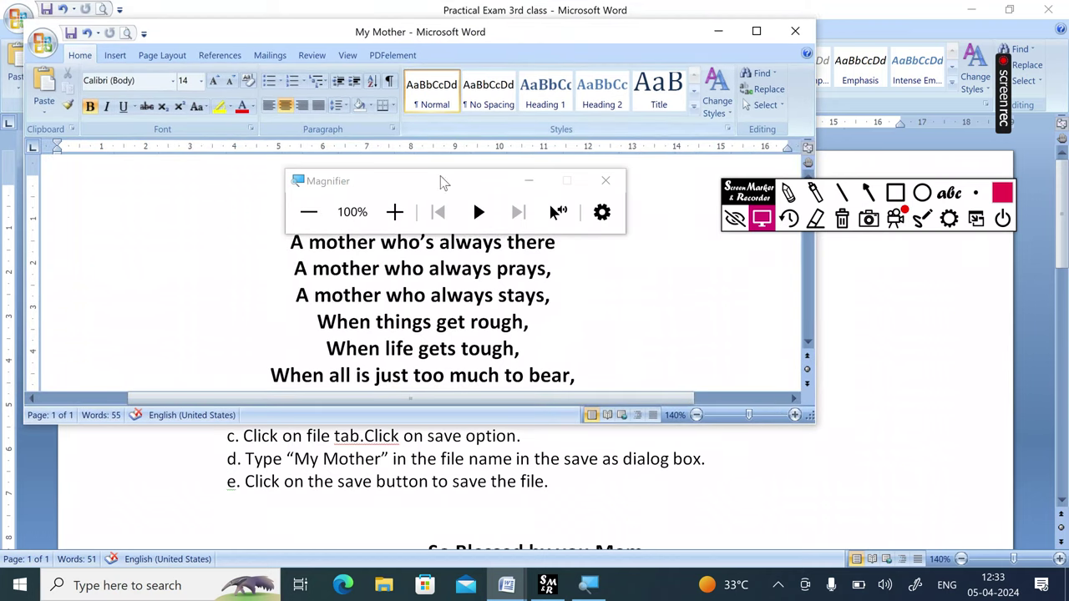
left_click(479, 214)
left_click(481, 214)
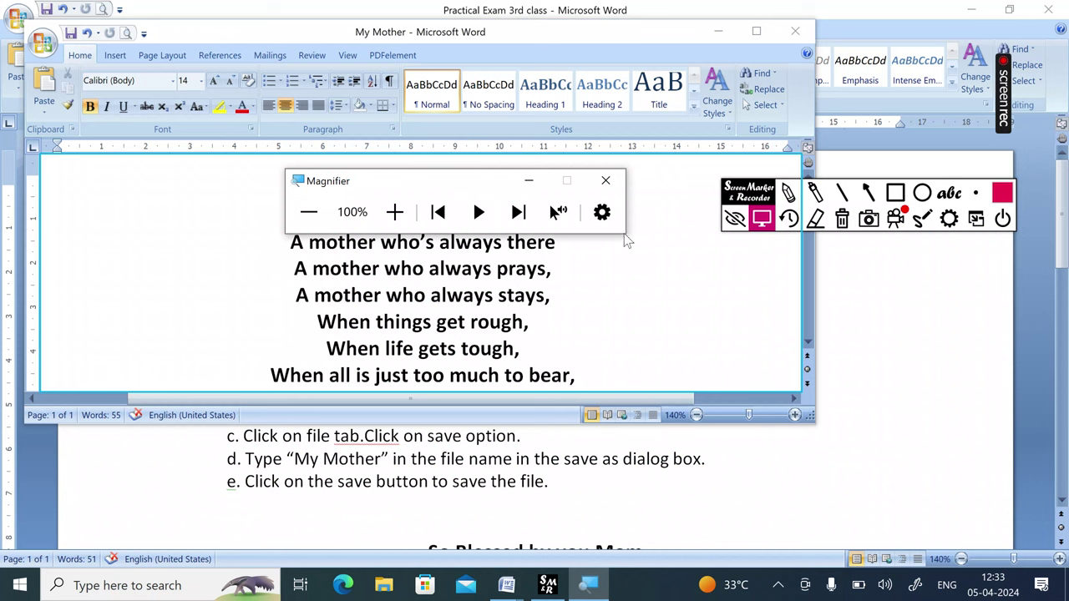
left_click(605, 180)
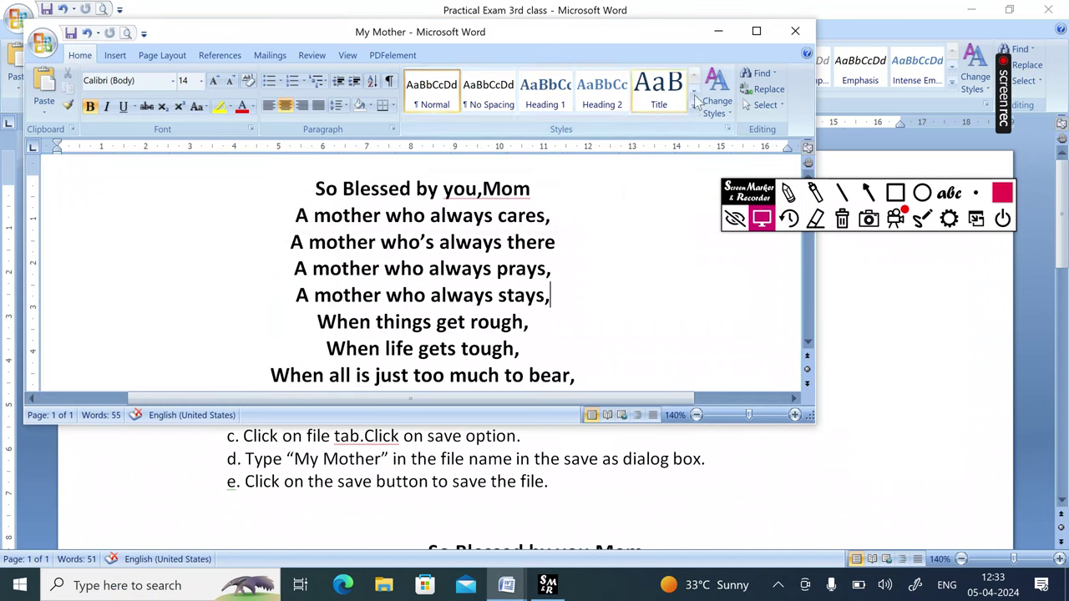
left_click(755, 32)
scroll(90, 295, "up", 2)
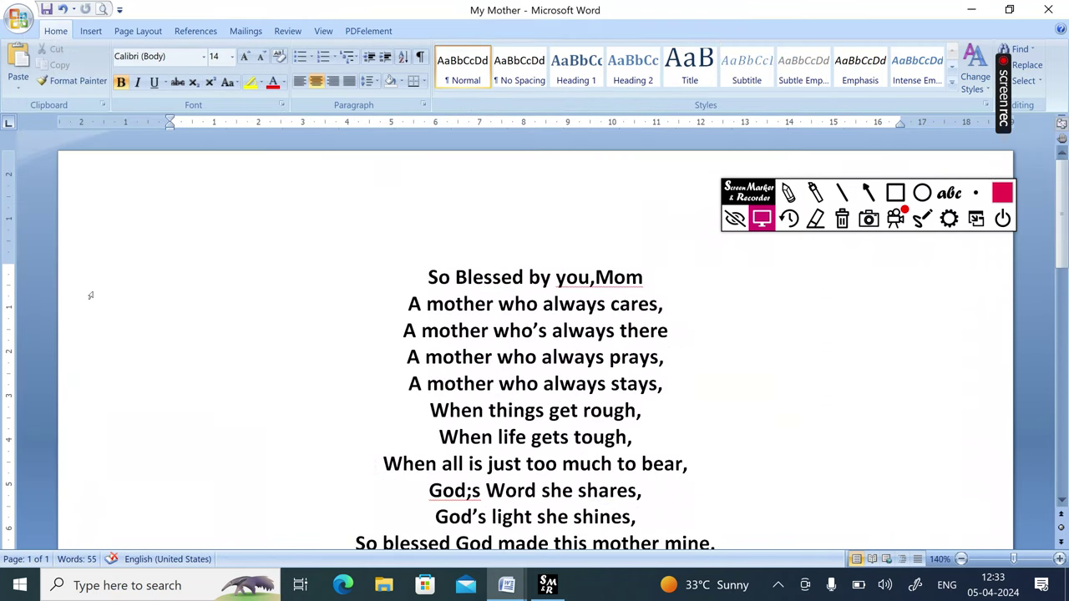
scroll(90, 294, "down", 2)
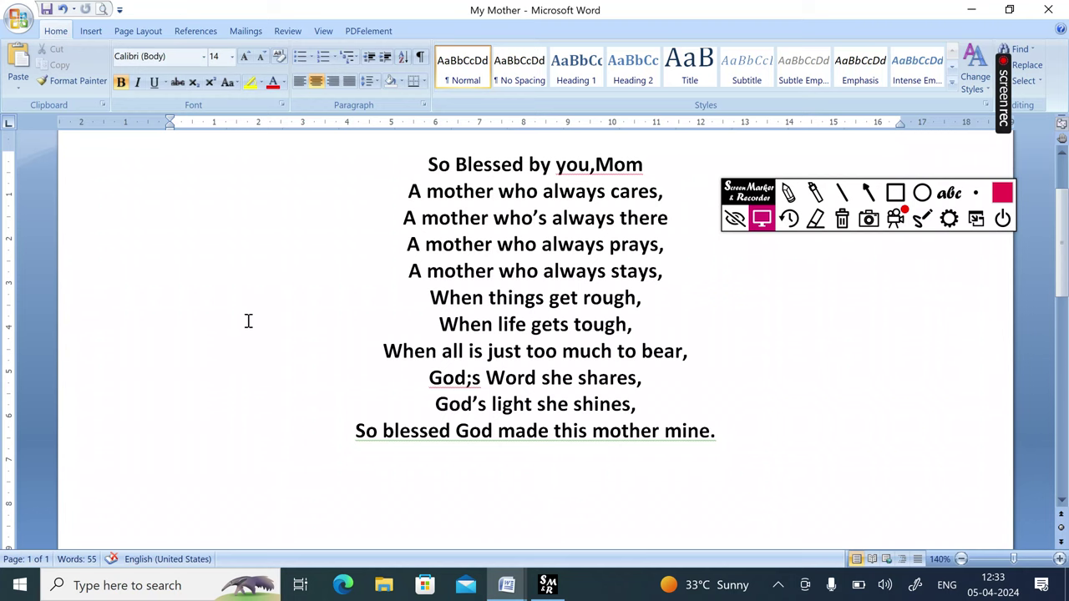